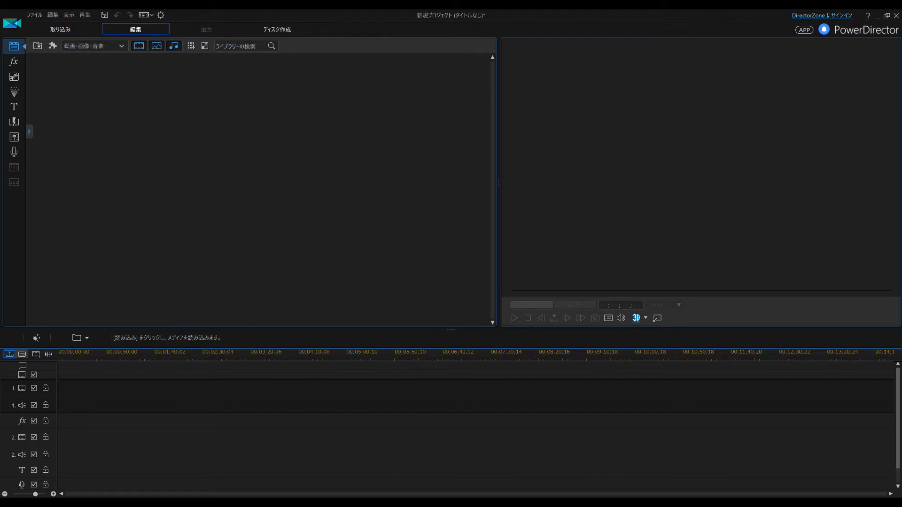
Step: Import all files from the 動画かんたん編集素材 folder into the media library and minimize the folder window
{"action": "key", "text": "alt+Tab"}
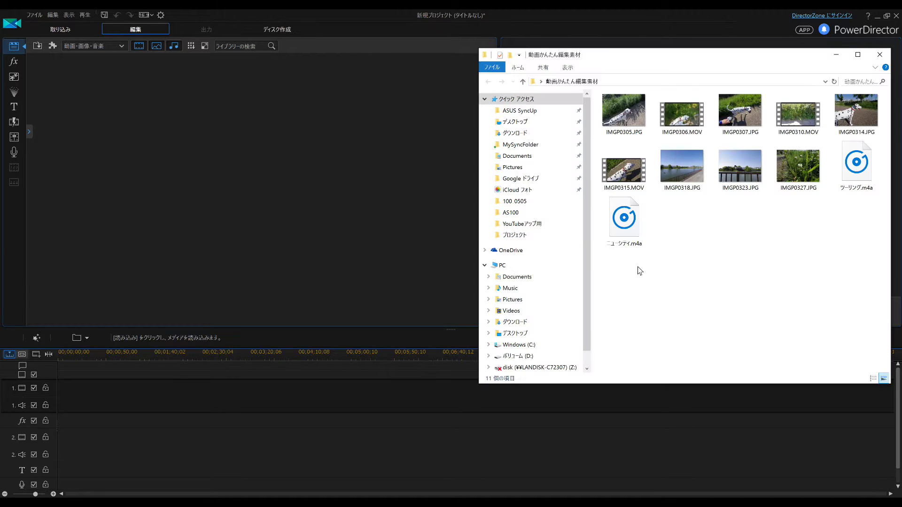
{"action": "left_click_drag", "start_coordinate": [875, 283], "coordinate": [255, 143]}
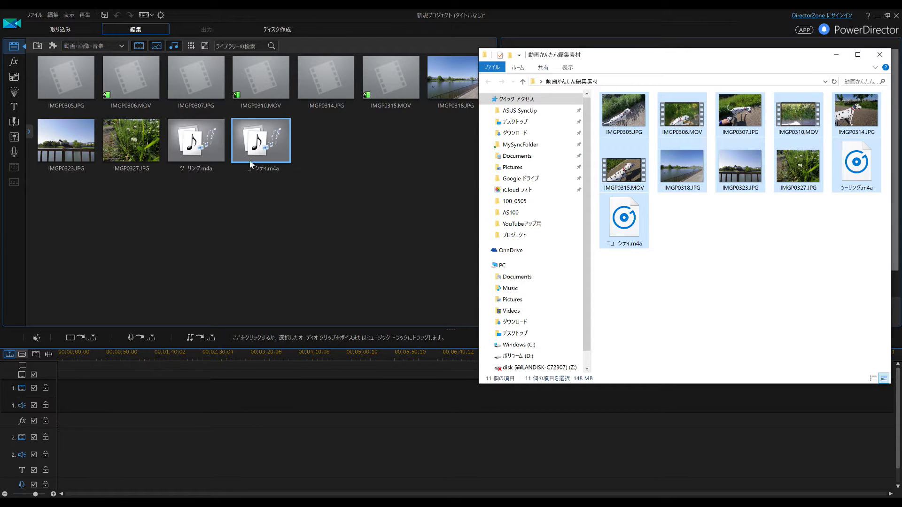
{"action": "left_click", "coordinate": [837, 57]}
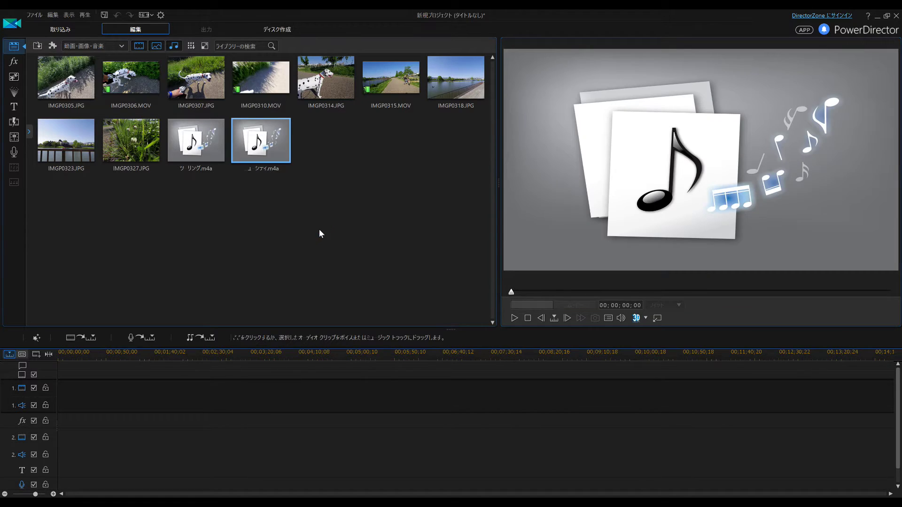
{"action": "left_click", "coordinate": [319, 231]}
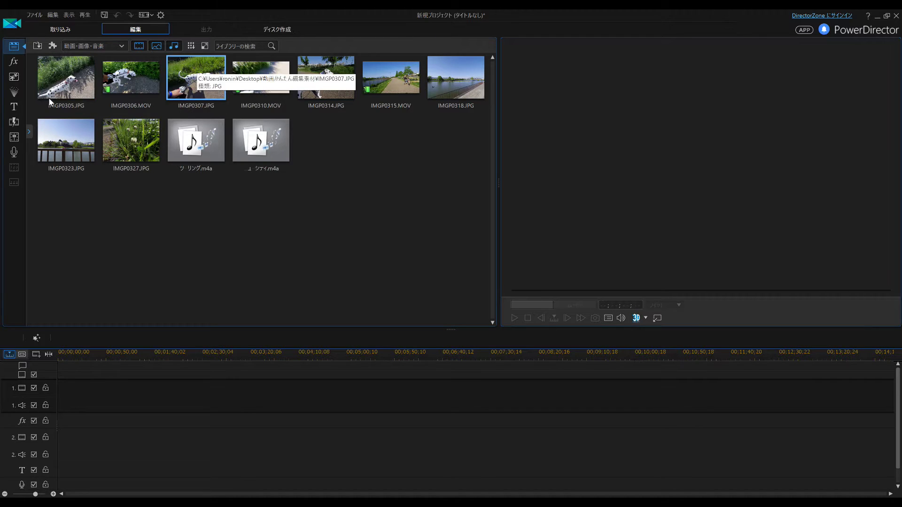
Step: Place photo IMGP0305.JPG at the start of video track 1 and video IMGP0306.MOV directly after it, with the timeline scale enlarged
{"action": "left_click_drag", "start_coordinate": [69, 74], "coordinate": [52, 397]}
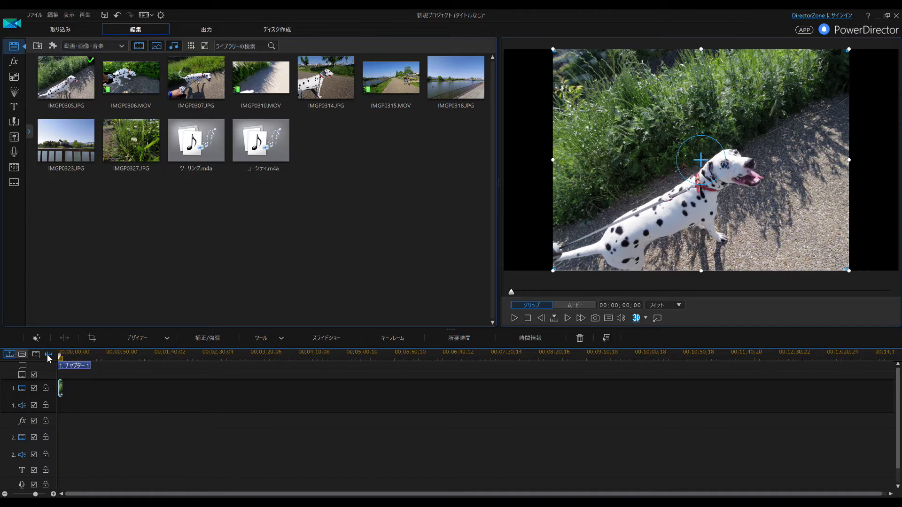
{"action": "left_click_drag", "start_coordinate": [92, 358], "coordinate": [298, 354]}
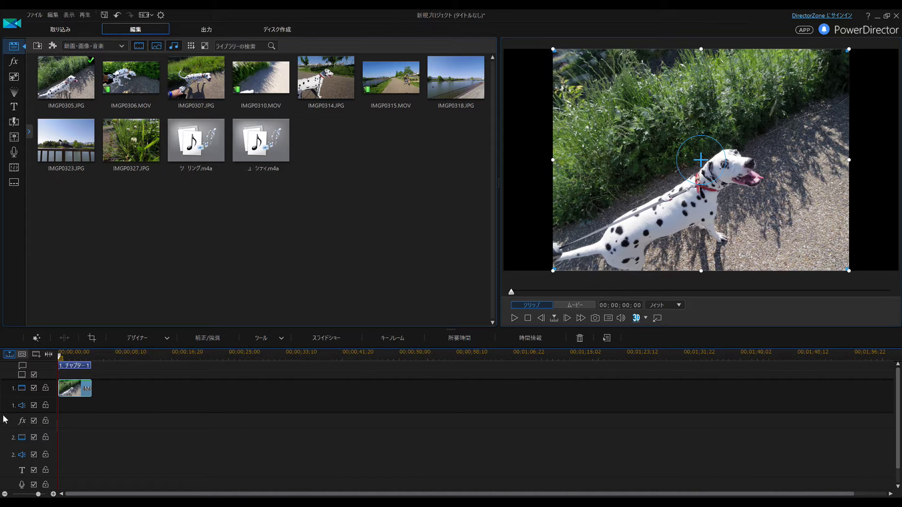
{"action": "left_click", "coordinate": [93, 420]}
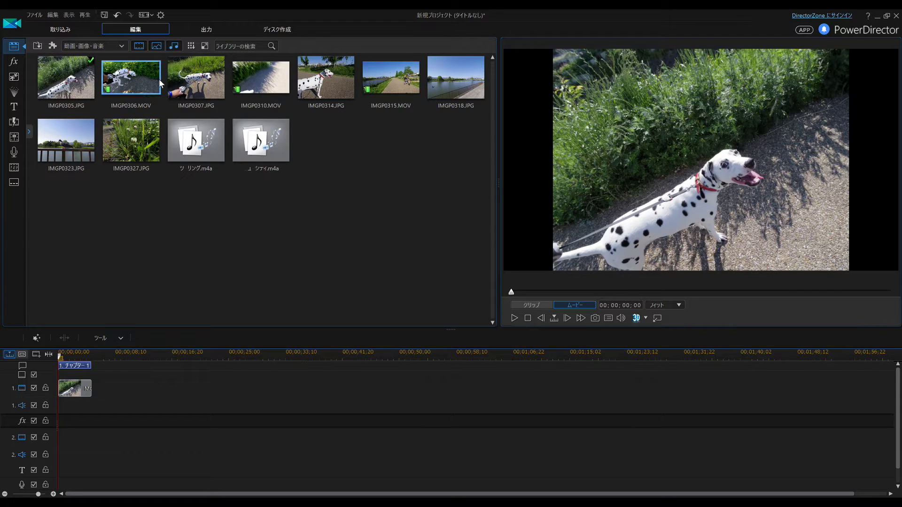
{"action": "left_click_drag", "start_coordinate": [138, 77], "coordinate": [93, 400]}
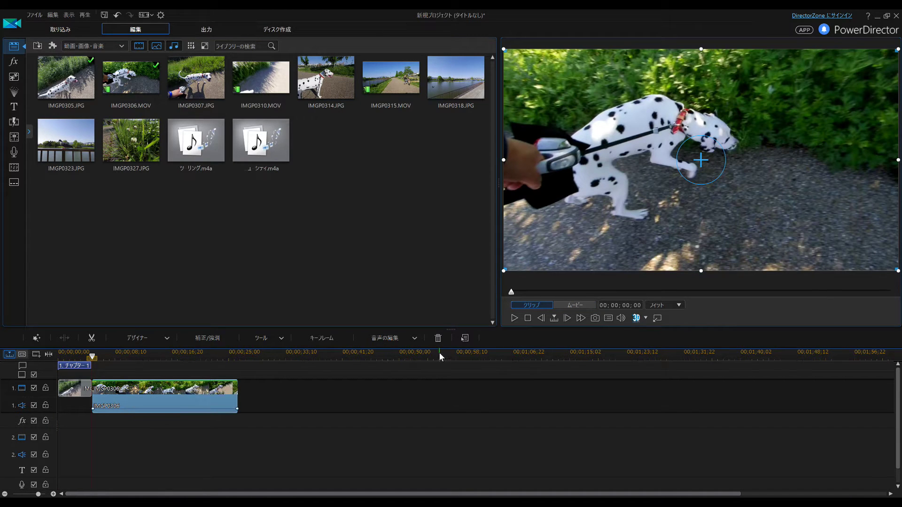
Step: Split the IMGP0306 clip at 00;00;02;04 and delete the part before the cut, closing the gap
{"action": "left_click_drag", "start_coordinate": [511, 292], "coordinate": [548, 297]}
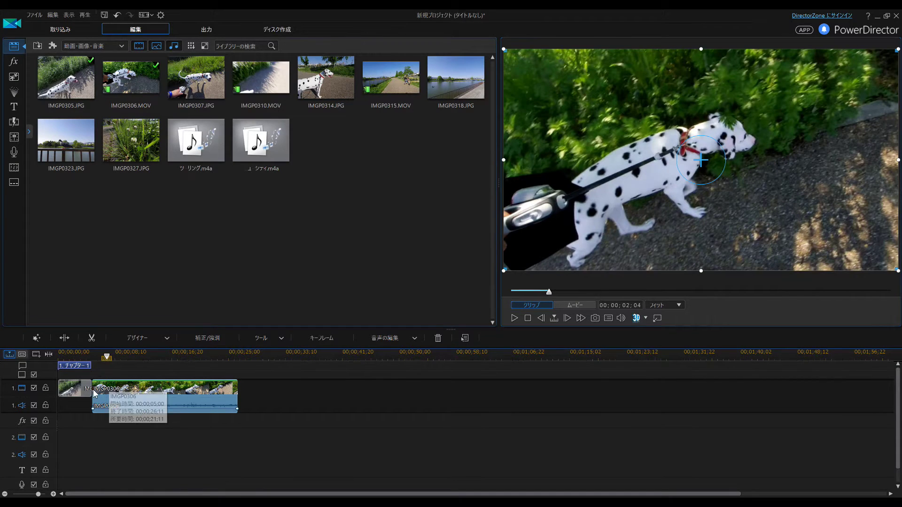
{"action": "left_click", "coordinate": [63, 338]}
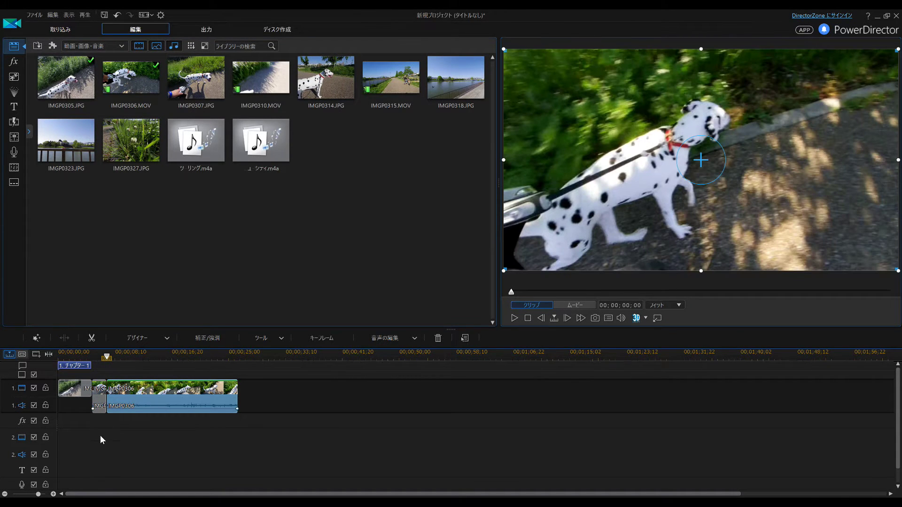
{"action": "left_click", "coordinate": [101, 390]}
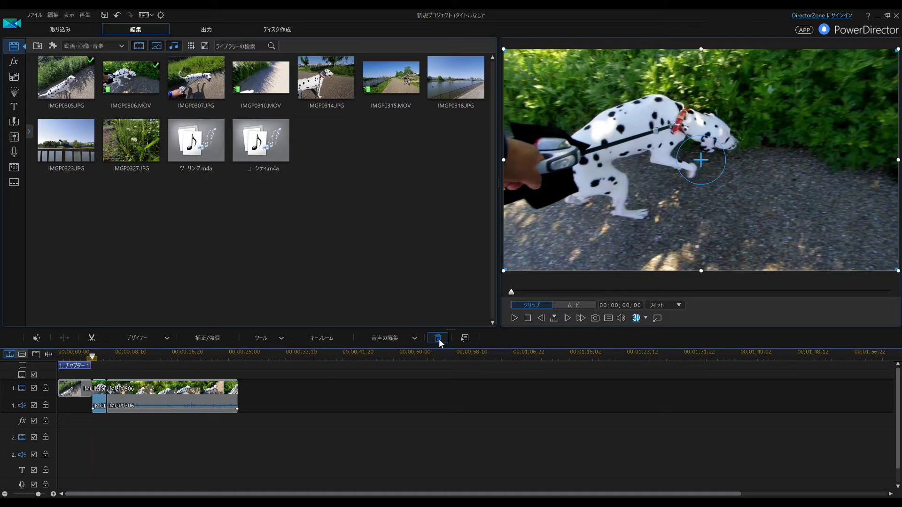
{"action": "left_click", "coordinate": [439, 339]}
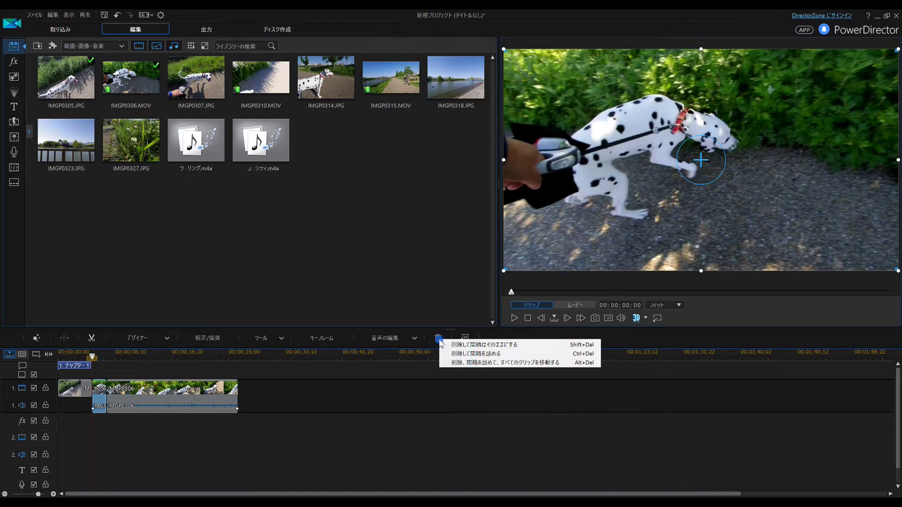
{"action": "left_click", "coordinate": [455, 355]}
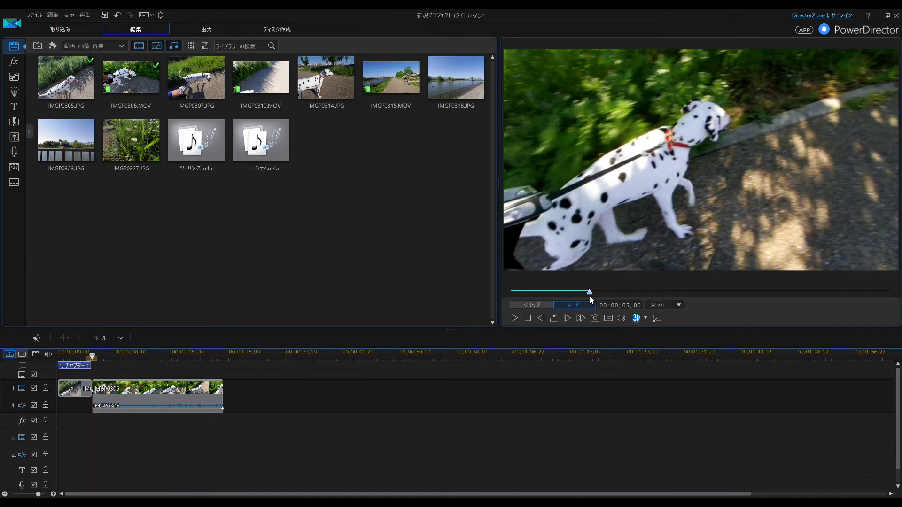
Step: Split the remaining IMGP0306 clip at 00;00;10;10 and delete the part after the cut
{"action": "left_click", "coordinate": [177, 390]}
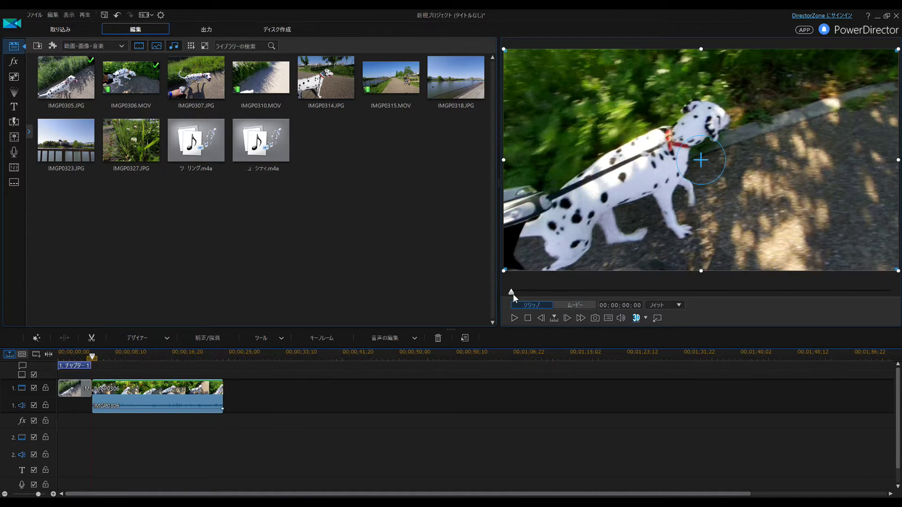
{"action": "left_click_drag", "start_coordinate": [511, 292], "coordinate": [716, 301]}
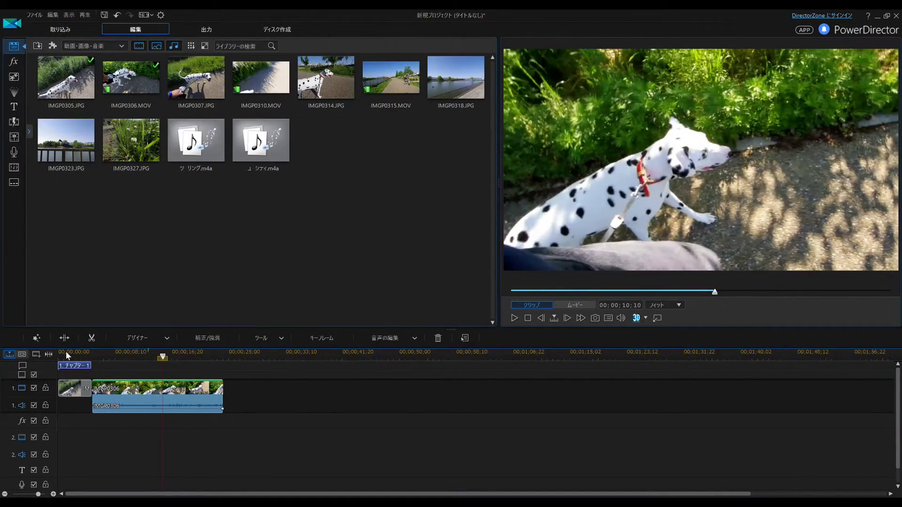
{"action": "left_click", "coordinate": [64, 338]}
{"action": "right_click", "coordinate": [209, 390]}
{"action": "left_click", "coordinate": [438, 337]}
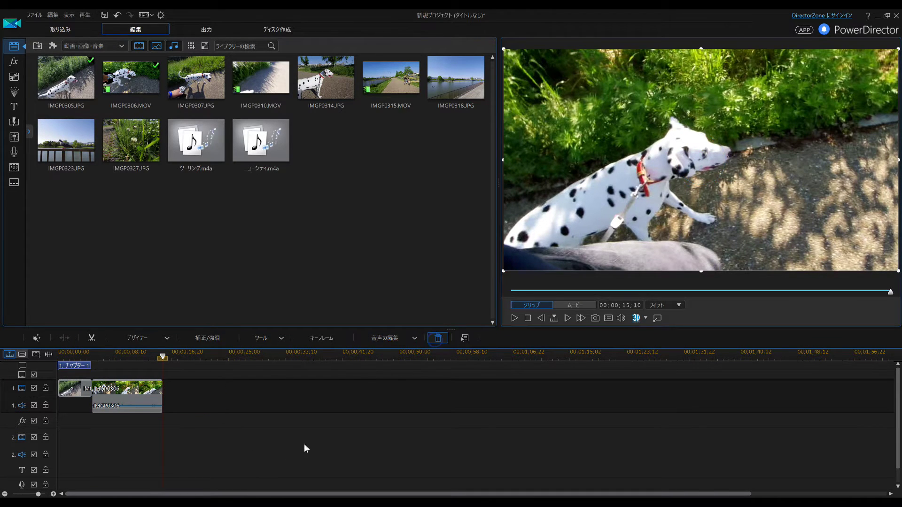
{"action": "left_click", "coordinate": [303, 444]}
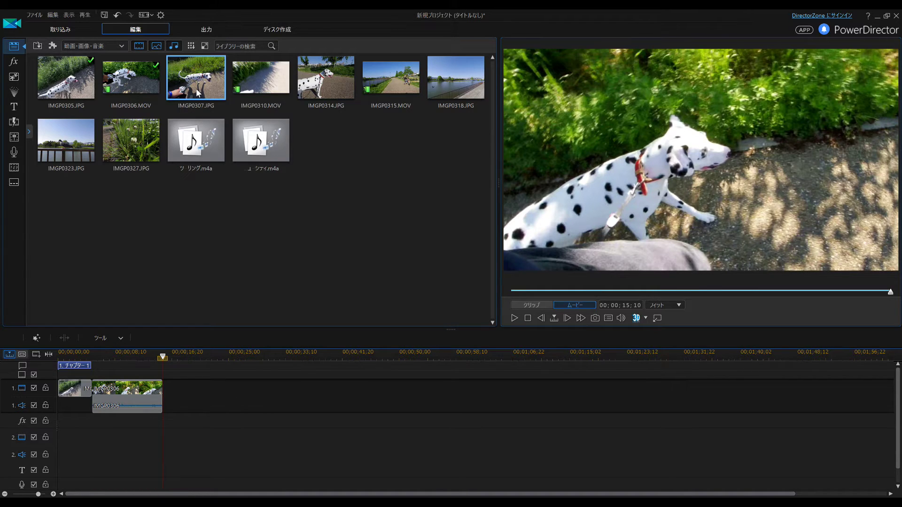
Step: Append IMGP0310.MOV to track 1, split it at 00;00;07;26 and delete its first part, closing the gap
{"action": "left_click_drag", "start_coordinate": [274, 80], "coordinate": [163, 401]}
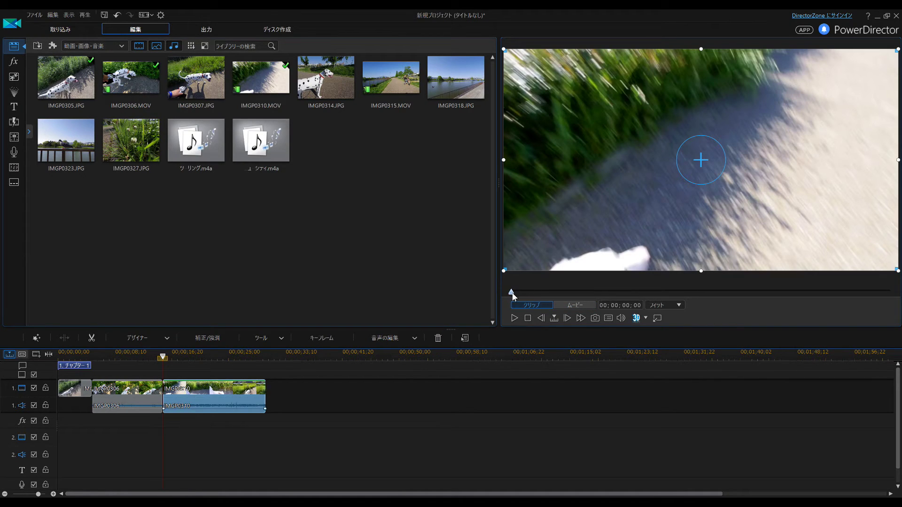
{"action": "left_click_drag", "start_coordinate": [512, 291], "coordinate": [709, 297]}
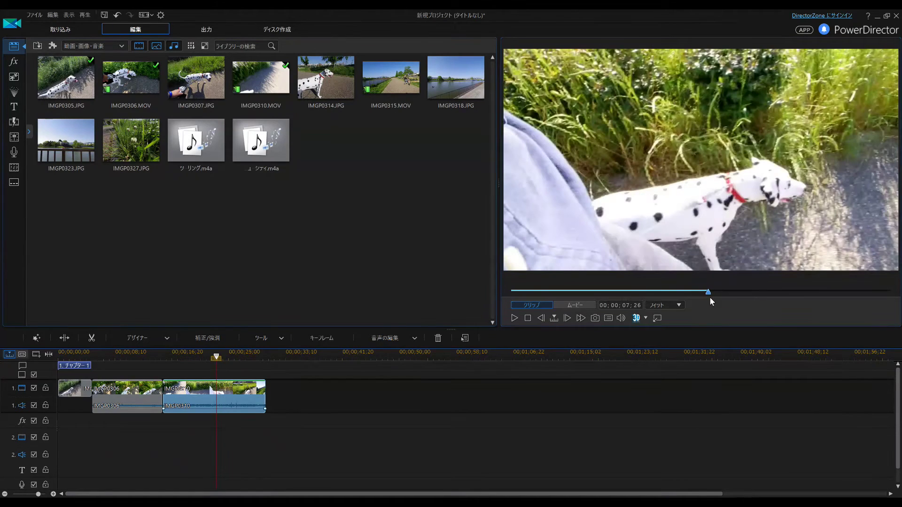
{"action": "left_click", "coordinate": [64, 337]}
{"action": "left_click", "coordinate": [195, 390]}
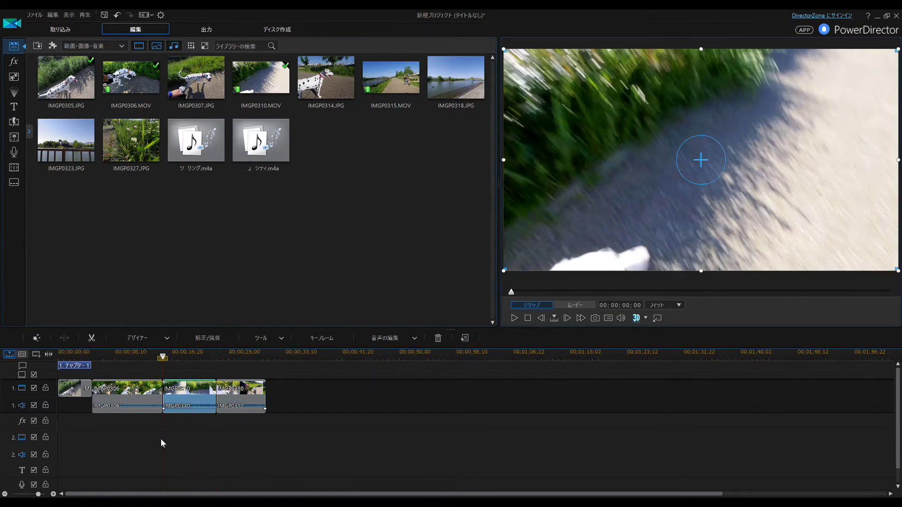
{"action": "left_click", "coordinate": [438, 338]}
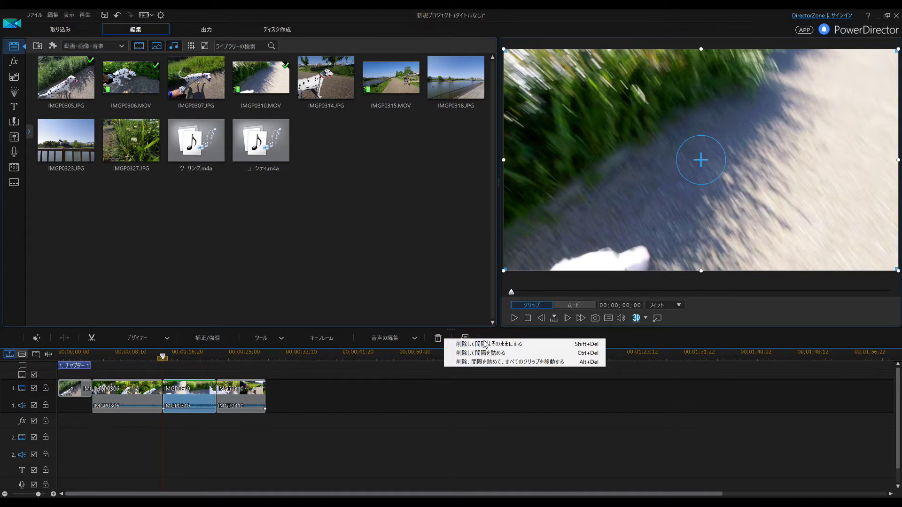
{"action": "left_click", "coordinate": [474, 353]}
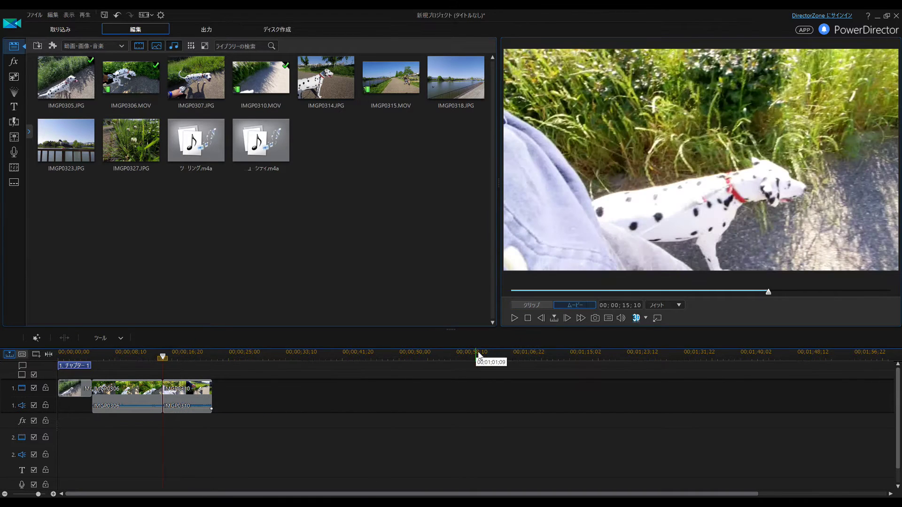
Step: Play the remaining IMGP0310 clip, split it at 00;00;20;00 on the timeline and delete the part after the cut
{"action": "left_click", "coordinate": [514, 319]}
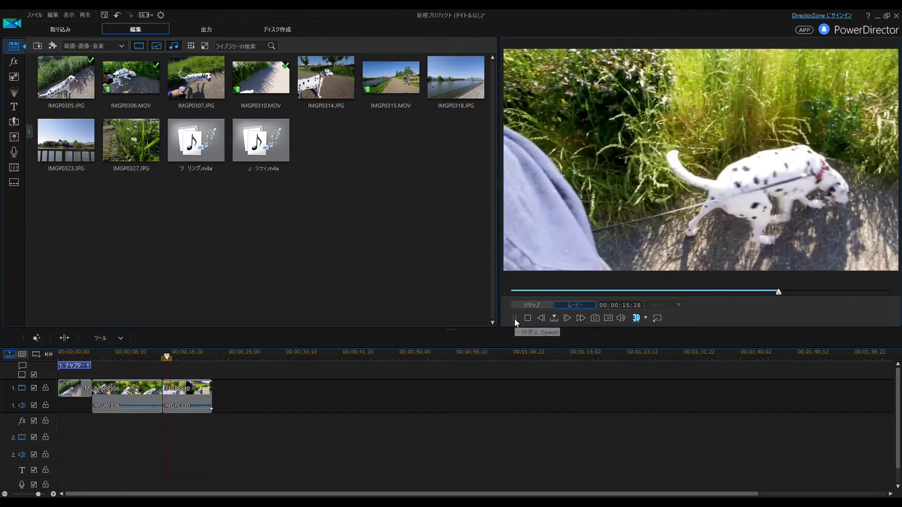
{"action": "left_click", "coordinate": [187, 396]}
{"action": "left_click_drag", "start_coordinate": [569, 292], "coordinate": [754, 294]}
{"action": "left_click", "coordinate": [65, 339]}
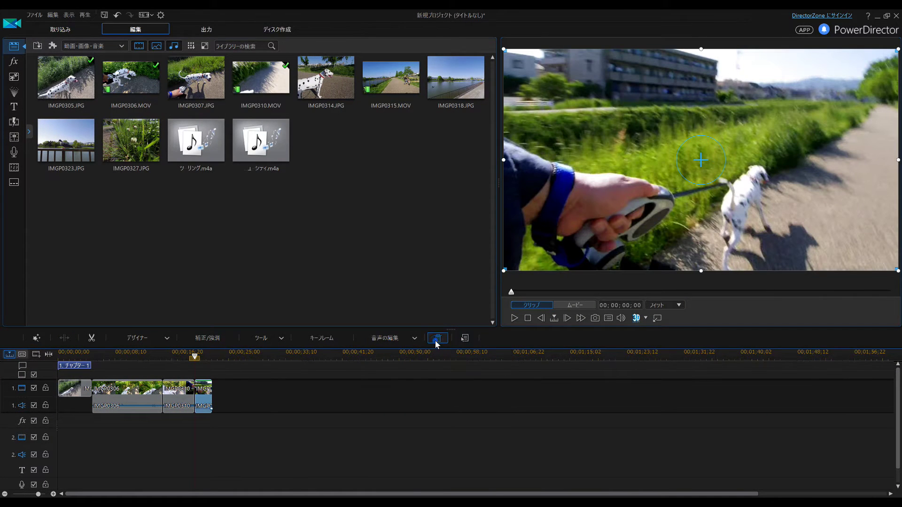
{"action": "left_click", "coordinate": [439, 339]}
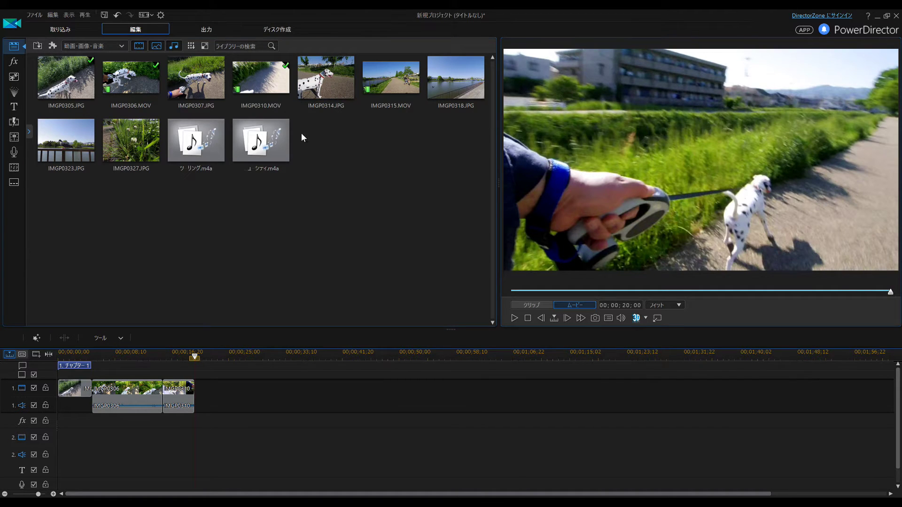
Step: Append the photos IMGP0327.JPG, IMGP0323.JPG and IMGP0314.JPG in that order after the last clip on track 1
{"action": "left_click_drag", "start_coordinate": [122, 128], "coordinate": [196, 405]}
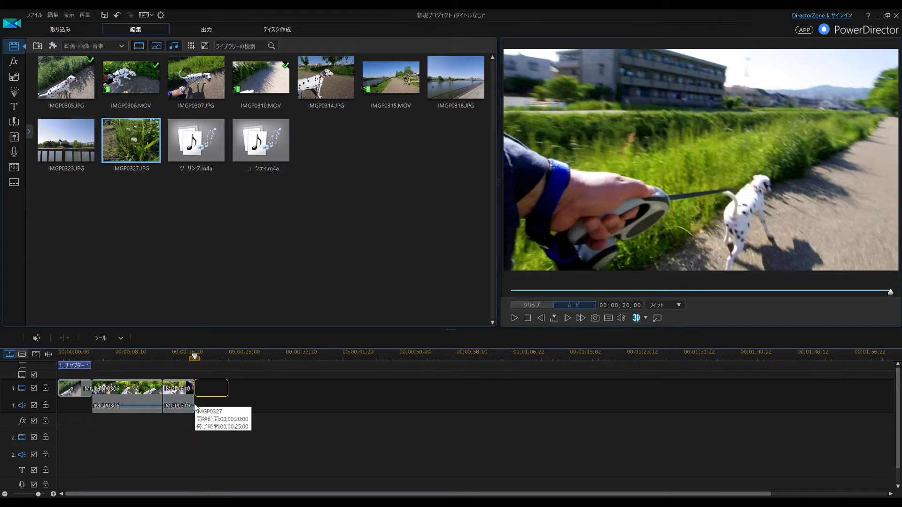
{"action": "left_click_drag", "start_coordinate": [64, 135], "coordinate": [230, 397]}
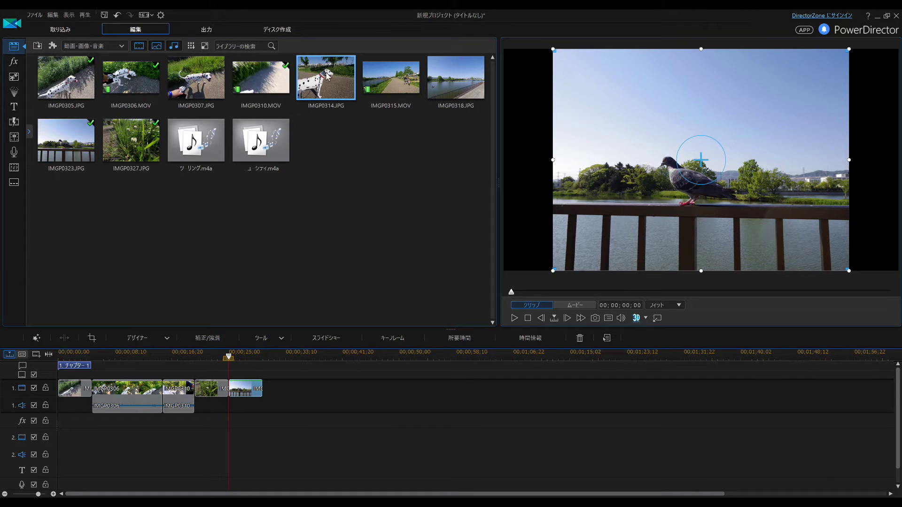
{"action": "left_click_drag", "start_coordinate": [315, 372], "coordinate": [279, 389]}
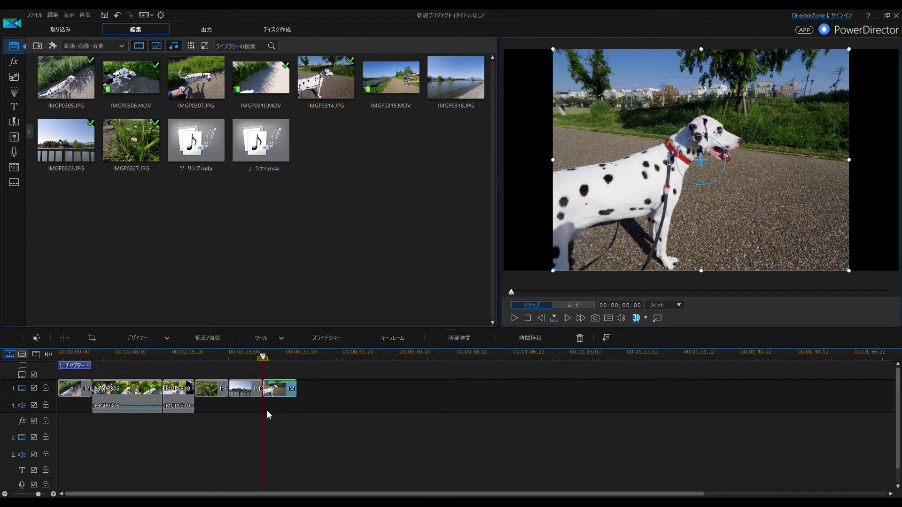
Step: Create a slideshow from the last three photos on track 1 using the モーション style, up to its preview stage
{"action": "left_click_drag", "start_coordinate": [289, 405], "coordinate": [202, 392]}
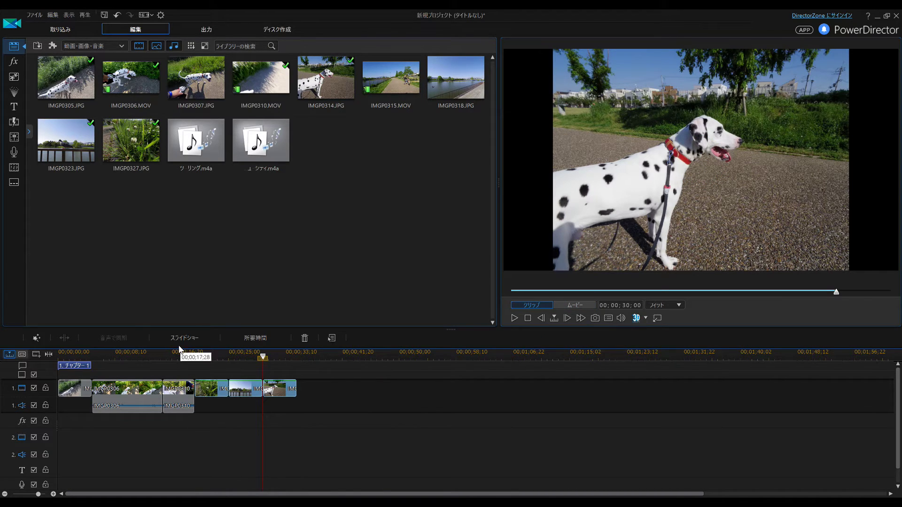
{"action": "left_click", "coordinate": [191, 339]}
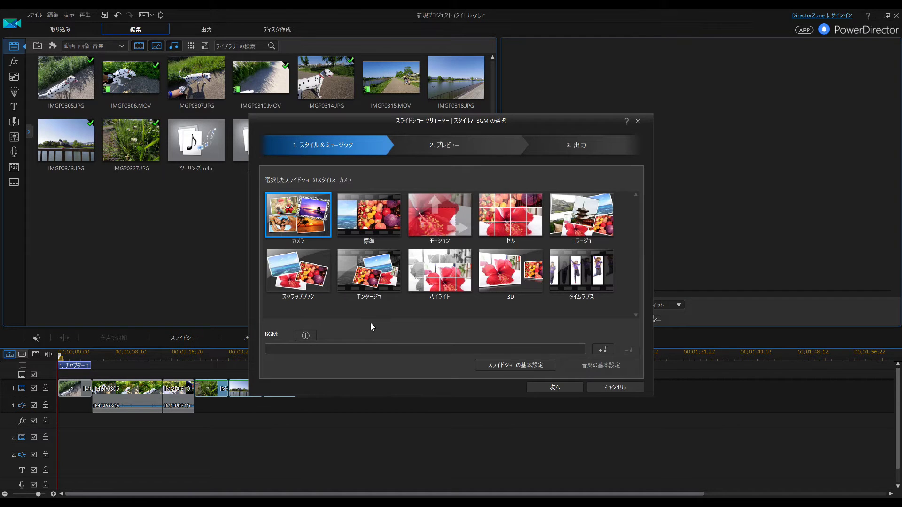
{"action": "left_click", "coordinate": [453, 212]}
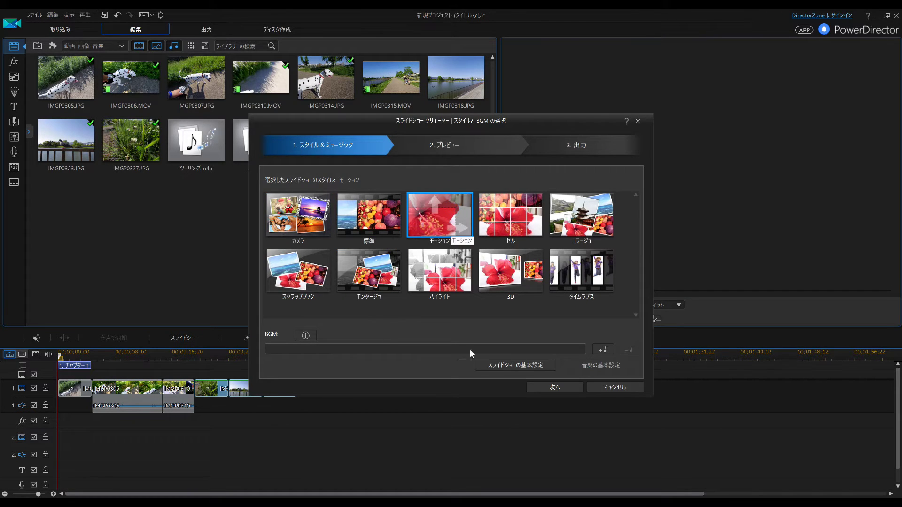
{"action": "left_click", "coordinate": [573, 386]}
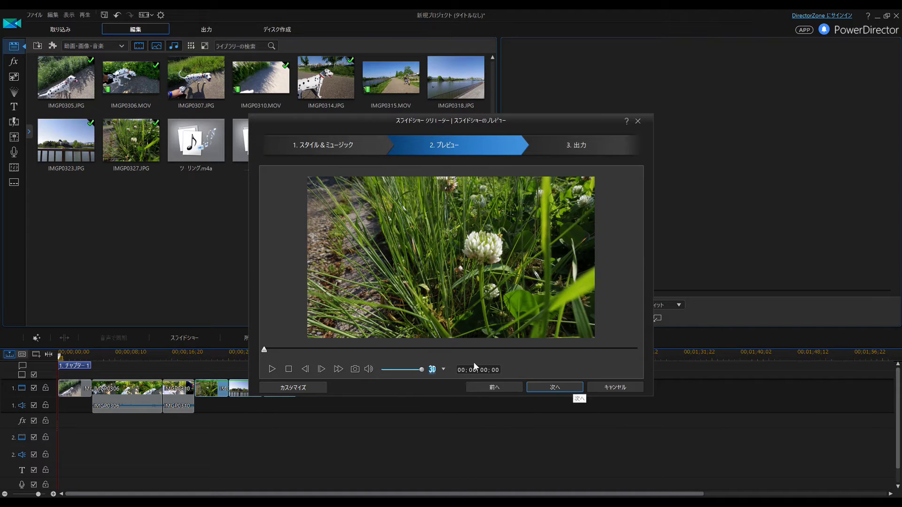
Step: Play part of the slideshow preview and proceed to the slideshow's output options
{"action": "left_click", "coordinate": [272, 370]}
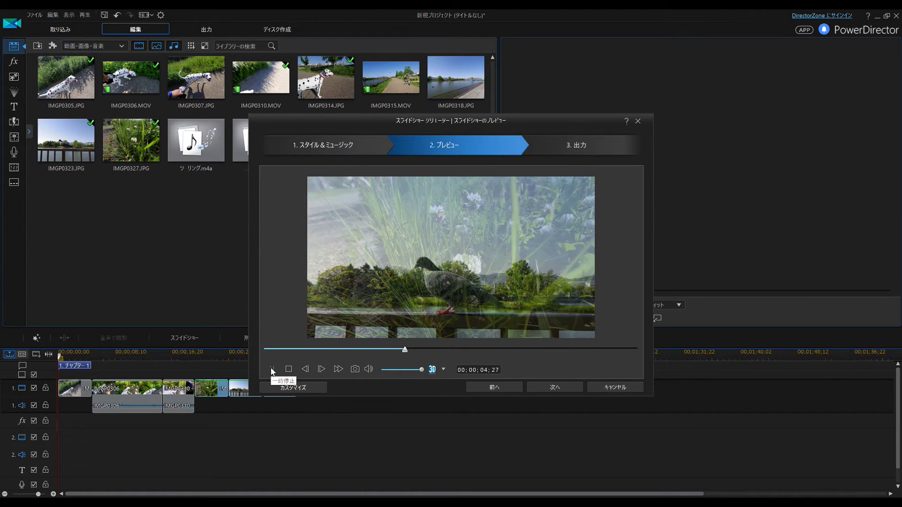
{"action": "left_click", "coordinate": [272, 369]}
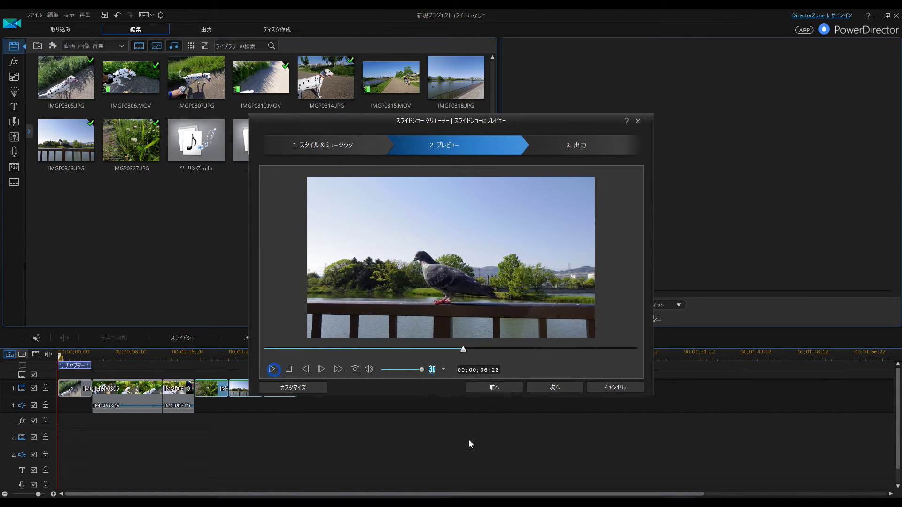
{"action": "left_click", "coordinate": [561, 386]}
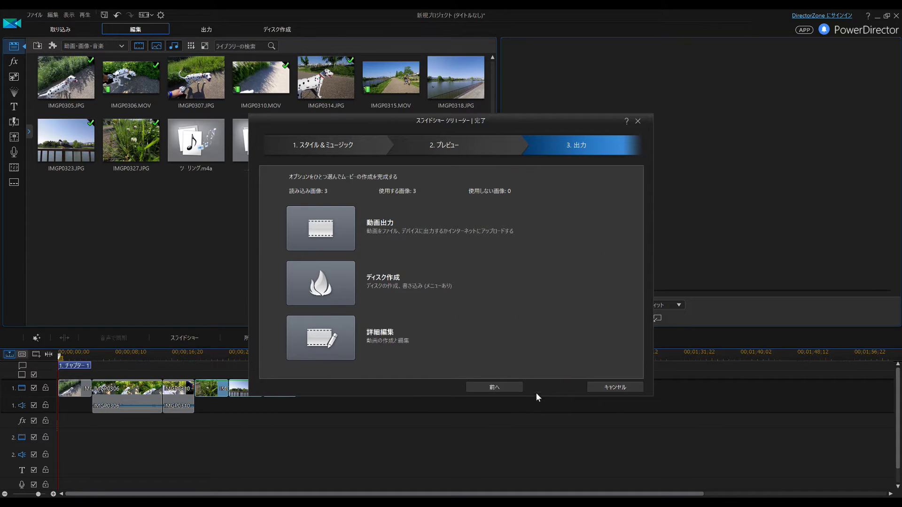
Step: Output the slideshow for detailed editing (詳細編集) and accept replacing the three selected photos on track 1 with it
{"action": "left_click", "coordinate": [320, 338]}
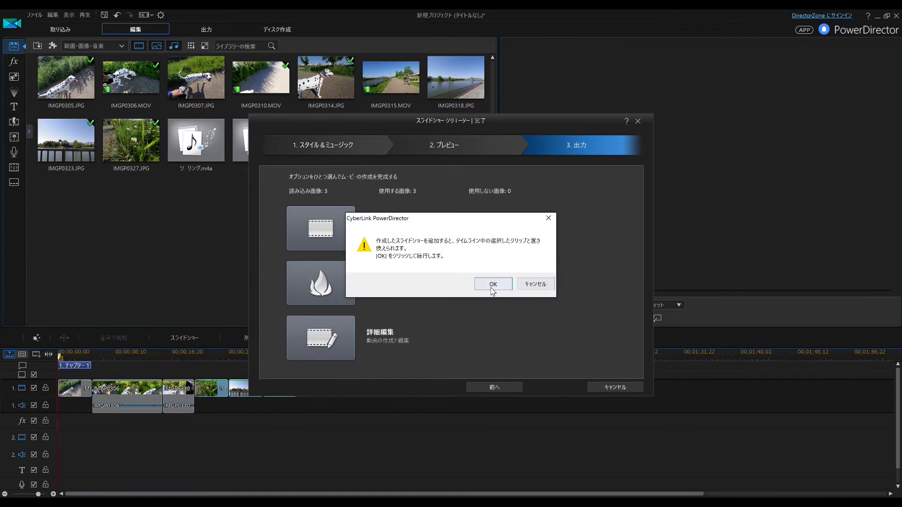
{"action": "left_click", "coordinate": [492, 285]}
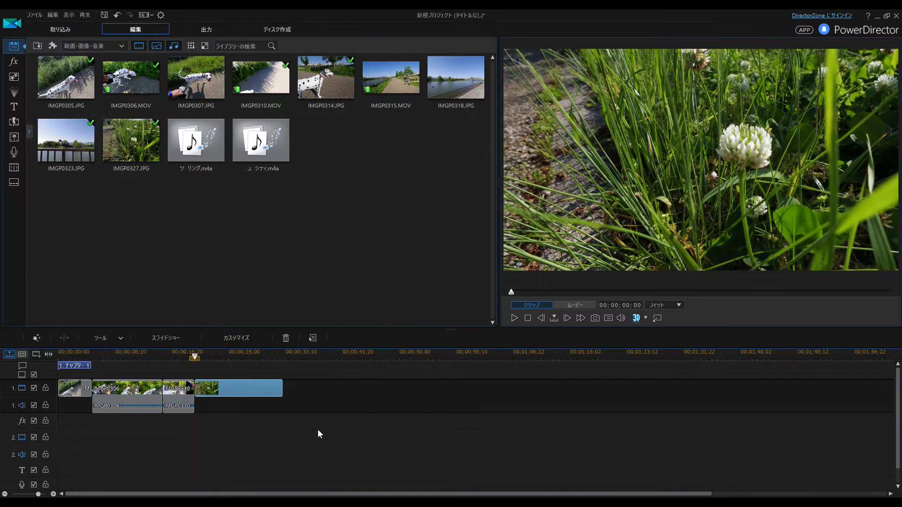
{"action": "left_click", "coordinate": [318, 429]}
Step: Add the second music file at the start of audio track 2, split it at the slideshow's end and delete the remainder
{"action": "left_click_drag", "start_coordinate": [260, 147], "coordinate": [53, 456]}
{"action": "left_click_drag", "start_coordinate": [198, 494], "coordinate": [207, 491]}
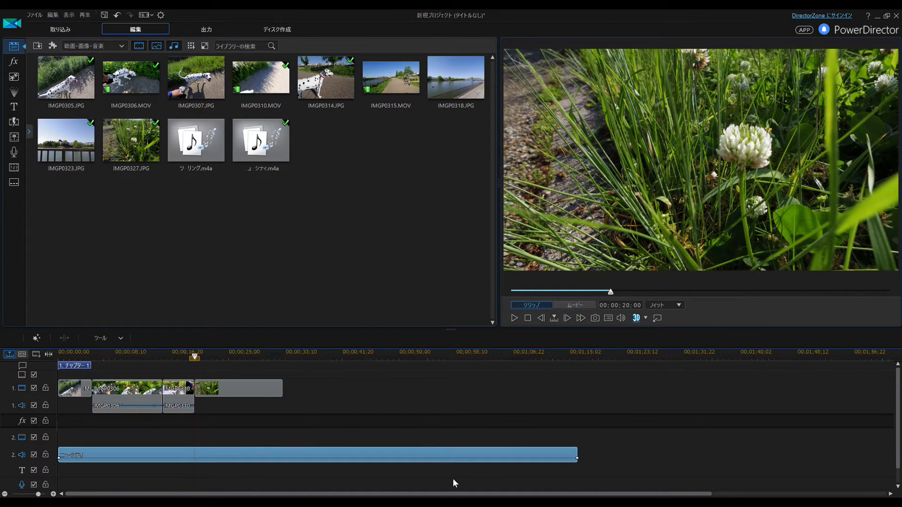
{"action": "left_click", "coordinate": [267, 391]}
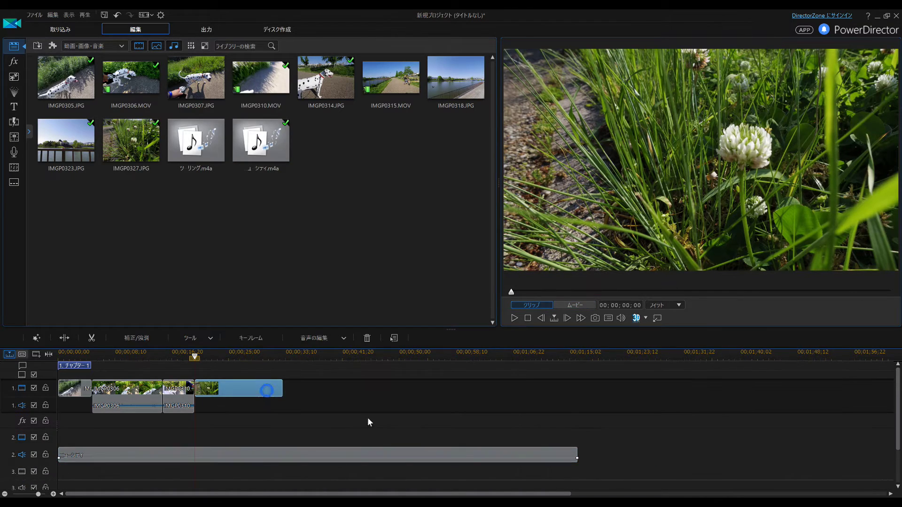
{"action": "left_click_drag", "start_coordinate": [512, 292], "coordinate": [889, 292]}
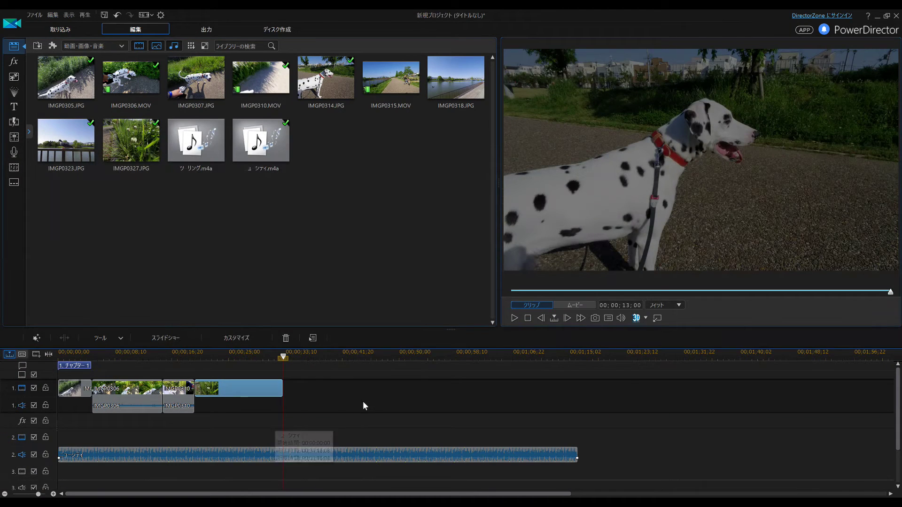
{"action": "left_click", "coordinate": [301, 455]}
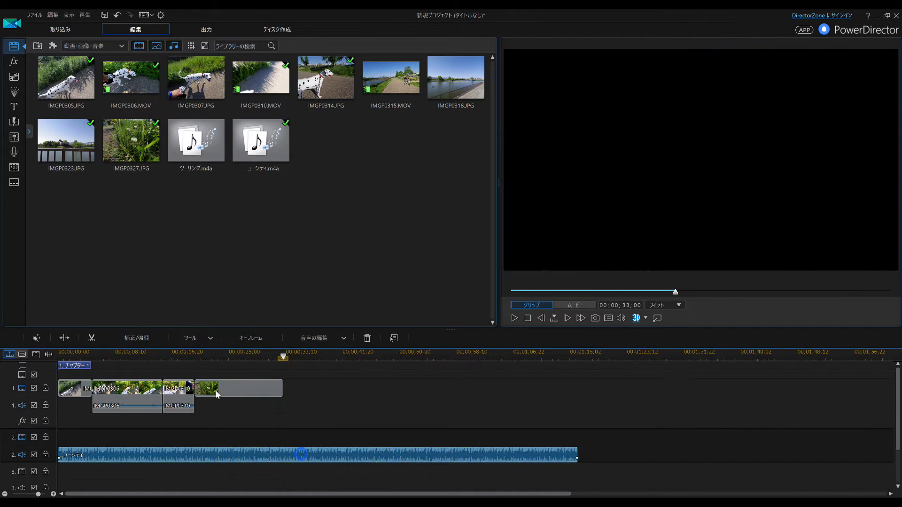
{"action": "left_click", "coordinate": [64, 338]}
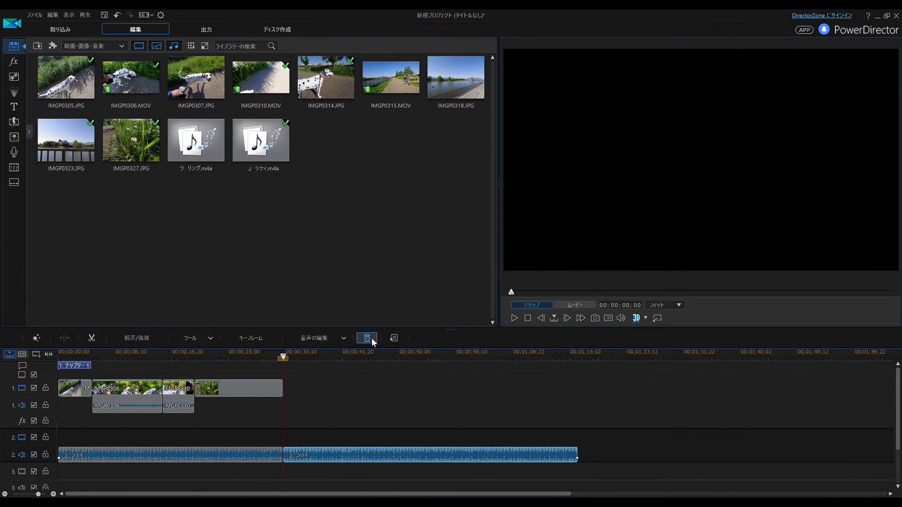
{"action": "left_click", "coordinate": [368, 338]}
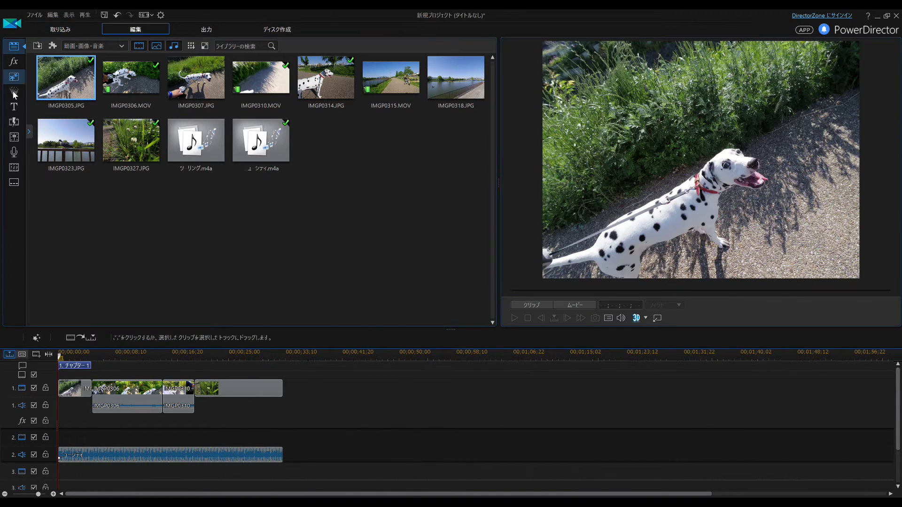
Step: Create a new text title in the title designer with the text お散歩！
{"action": "left_click", "coordinate": [14, 106]}
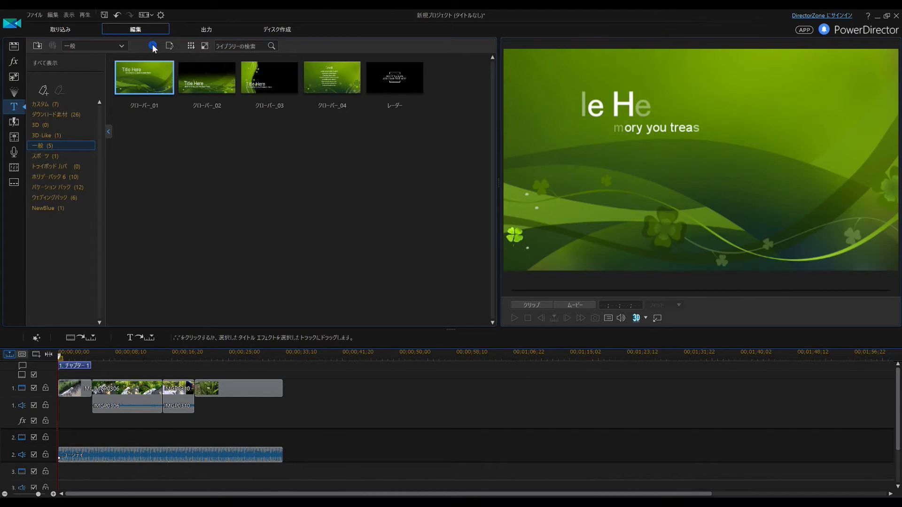
{"action": "left_click", "coordinate": [153, 46]}
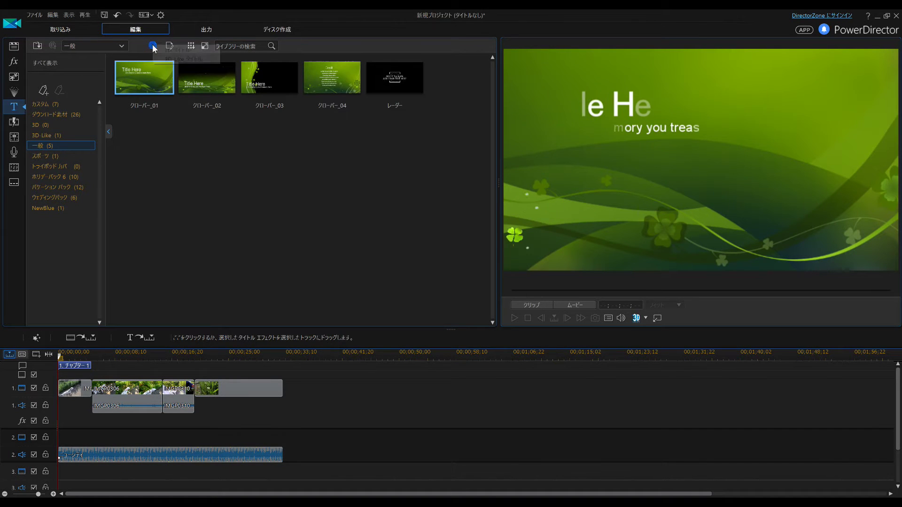
{"action": "left_click", "coordinate": [167, 51]}
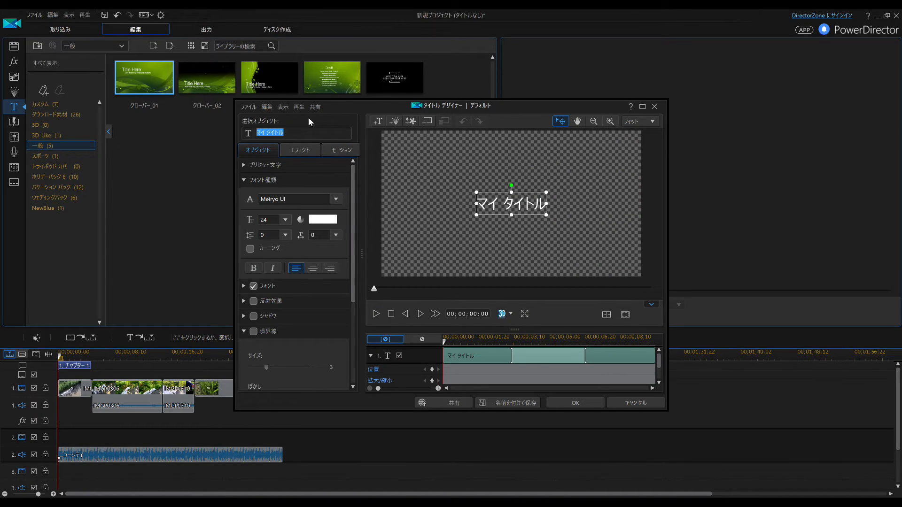
{"action": "type", "text": "osanpo"}
{"action": "key", "text": "space"}
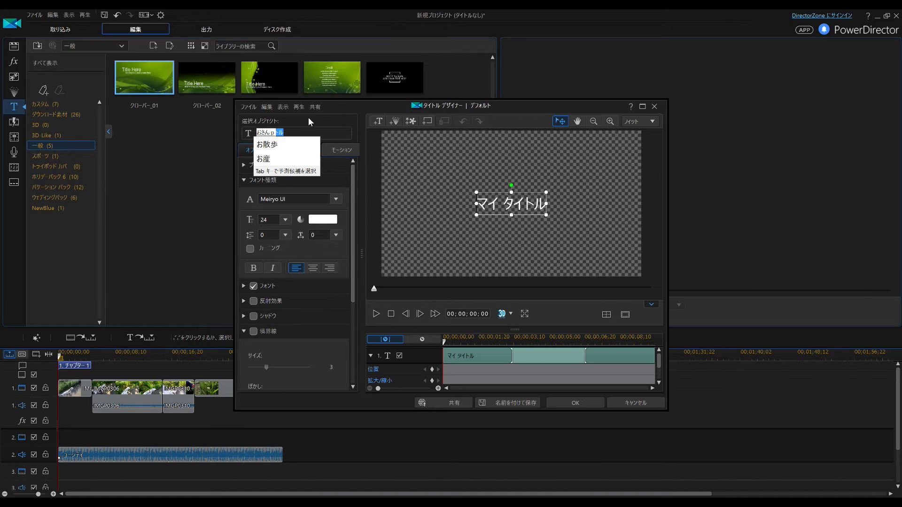
{"action": "key", "text": "Return"}
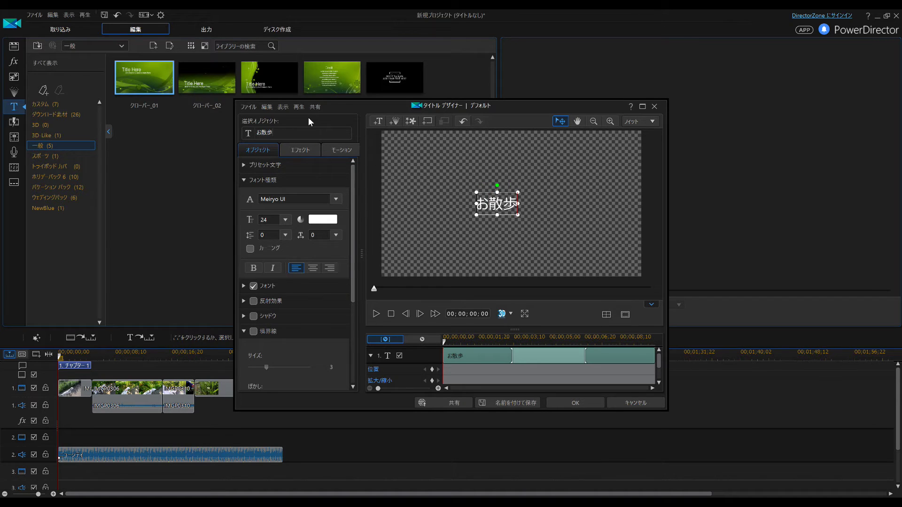
{"action": "type", "text": "!"}
{"action": "key", "text": "Return"}
Step: Select the whole title text and set its font colour to pure red (255, 0, 0)
{"action": "left_click_drag", "start_coordinate": [480, 207], "coordinate": [538, 202]}
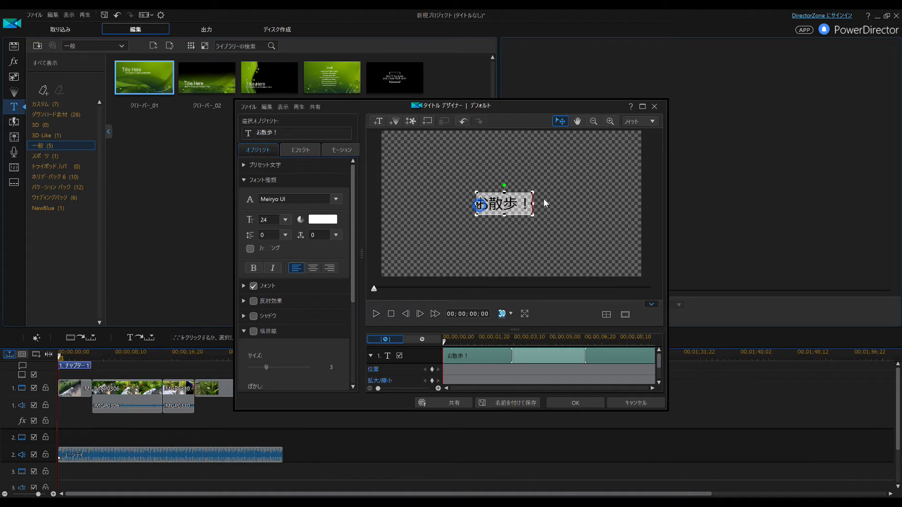
{"action": "left_click", "coordinate": [334, 223]}
{"action": "left_click", "coordinate": [344, 208]}
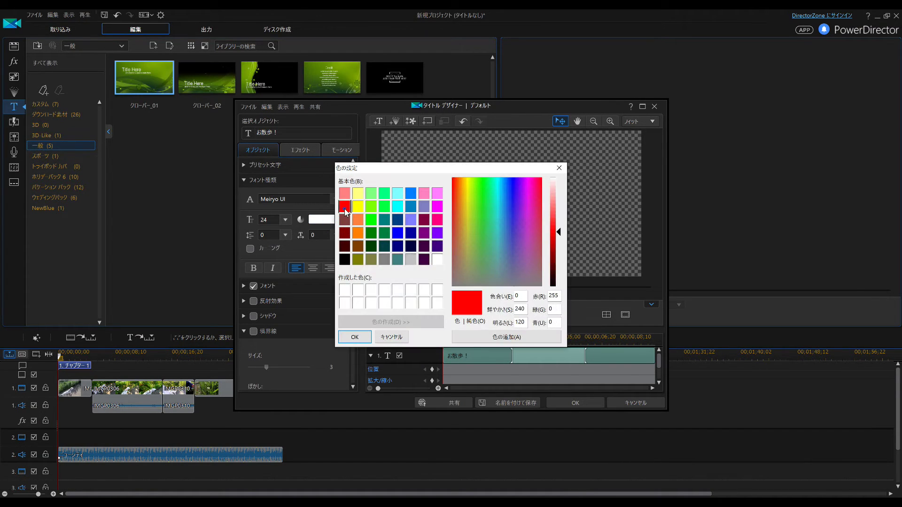
{"action": "left_click", "coordinate": [369, 336]}
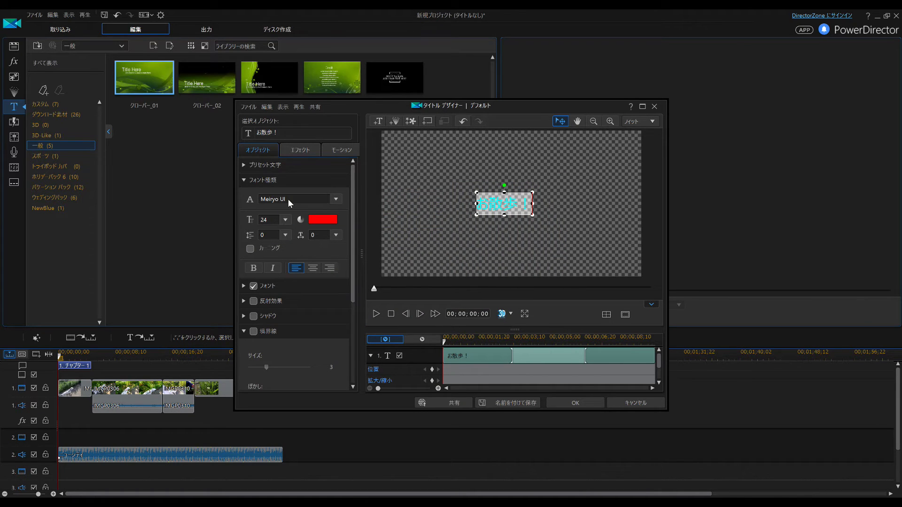
Step: Set the title's font to MS Pゴシック and its size to 48
{"action": "left_click", "coordinate": [336, 199]}
{"action": "scroll", "coordinate": [324, 281], "scroll_direction": "down", "scroll_amount": 5}
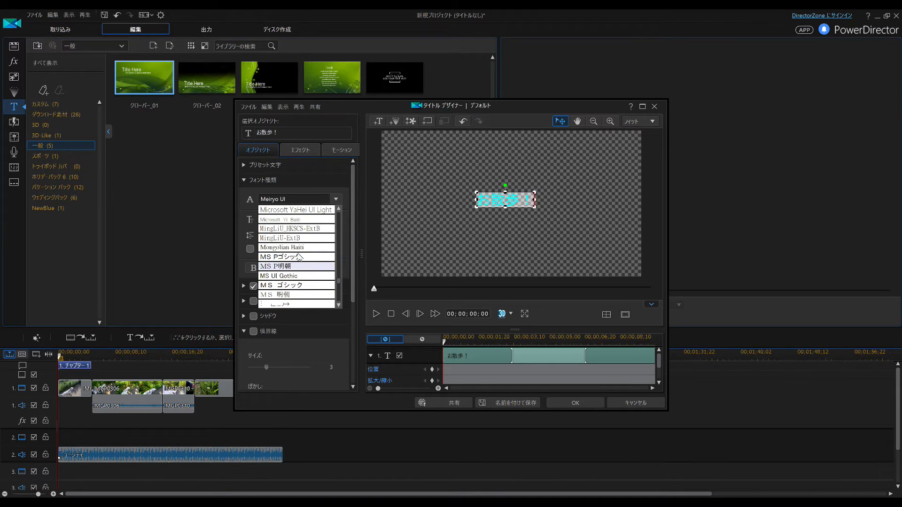
{"action": "left_click", "coordinate": [297, 255]}
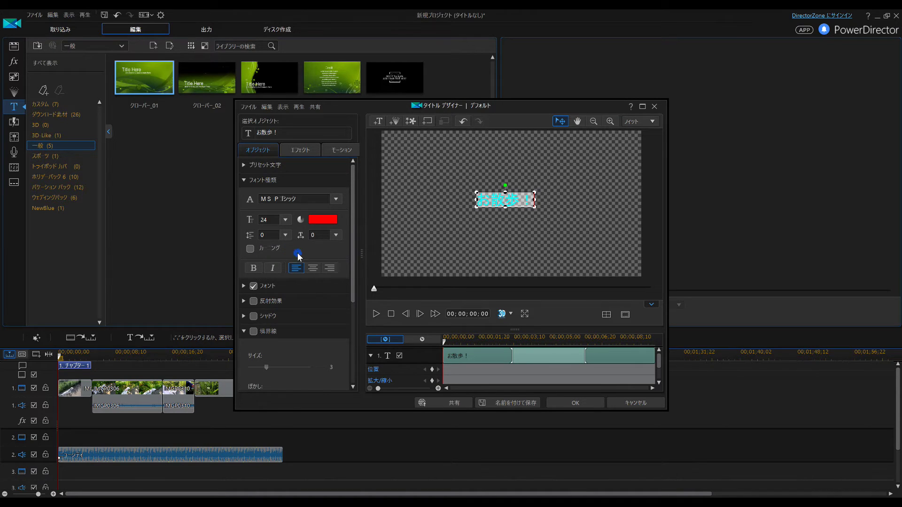
{"action": "left_click", "coordinate": [286, 220]}
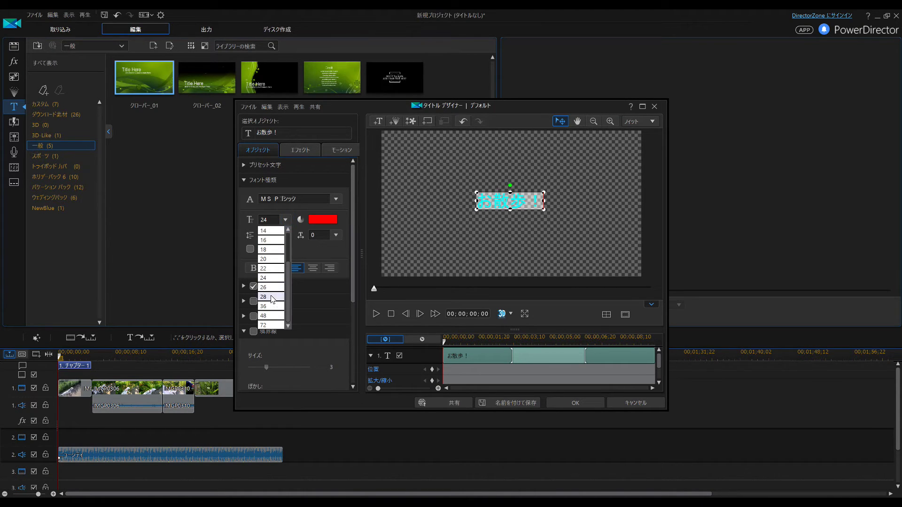
{"action": "left_click", "coordinate": [268, 316]}
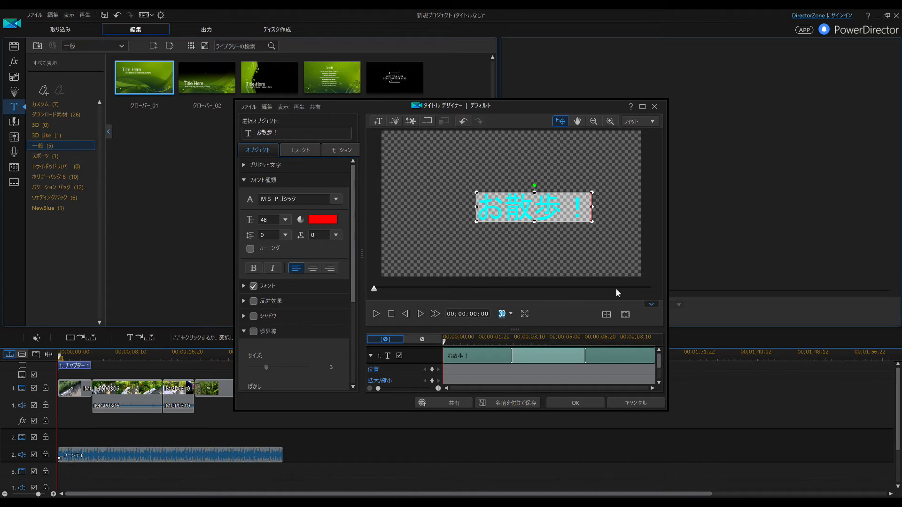
Step: Centre the title text horizontally and vertically on the canvas
{"action": "left_click", "coordinate": [606, 315]}
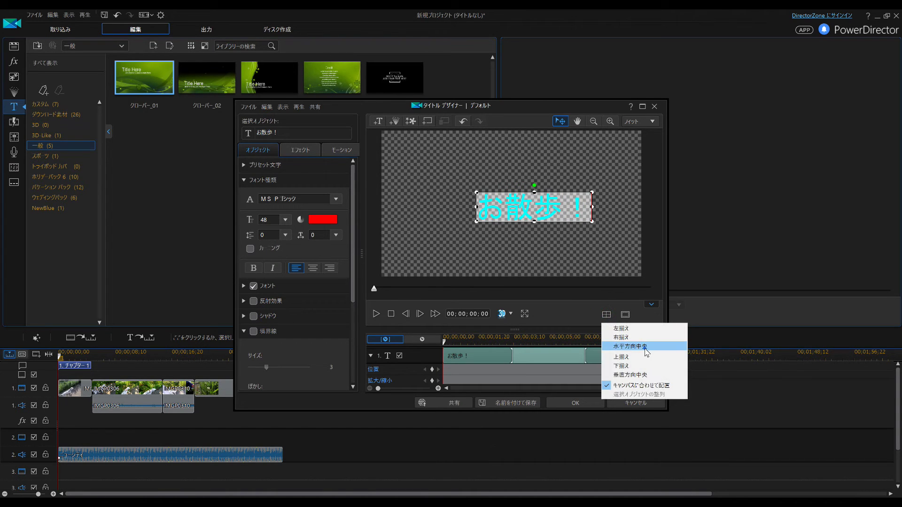
{"action": "left_click", "coordinate": [645, 348]}
{"action": "left_click", "coordinate": [605, 315]}
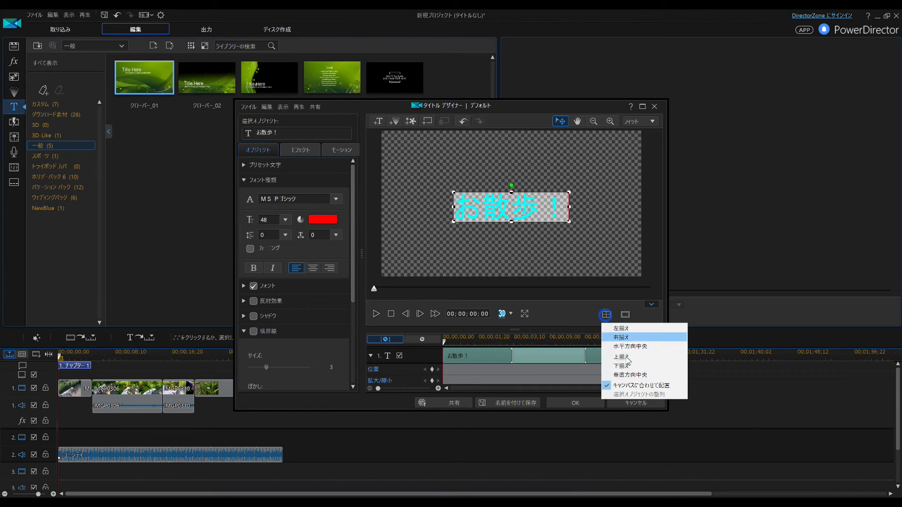
{"action": "left_click", "coordinate": [631, 374]}
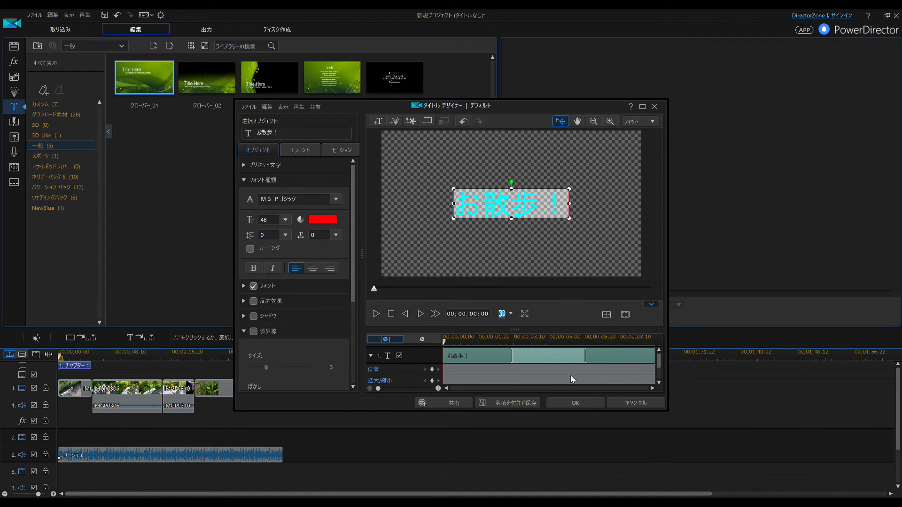
Step: Finish the title design and save it as a custom template named タイトル お散歩
{"action": "left_click", "coordinate": [580, 404]}
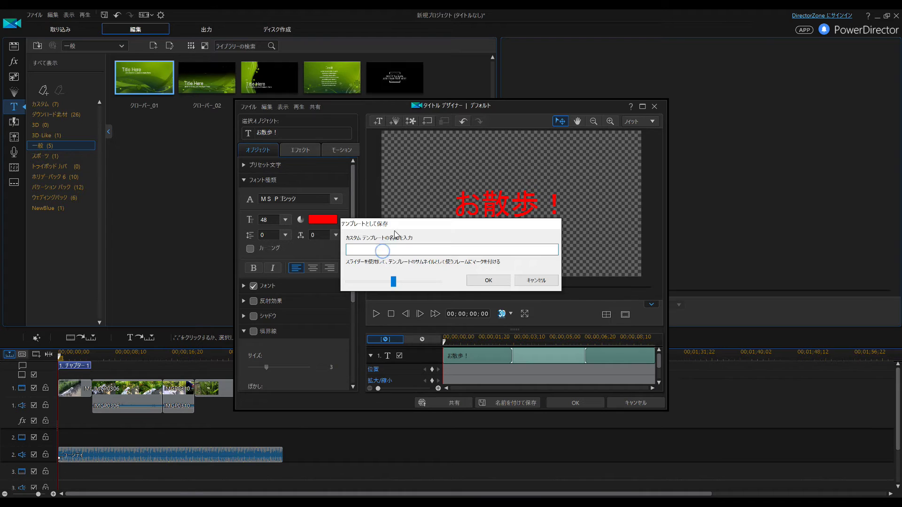
{"action": "type", "text": "おさんぽ"}
{"action": "key", "text": "space"}
{"action": "type", "text": "あ"}
{"action": "key", "text": "Escape"}
{"action": "type", "text": "たいとる"}
{"action": "key", "text": "space"}
{"action": "type", "text": "おさんぽ"}
{"action": "key", "text": "space"}
{"action": "key", "text": "Return"}
{"action": "key", "text": "Return"}
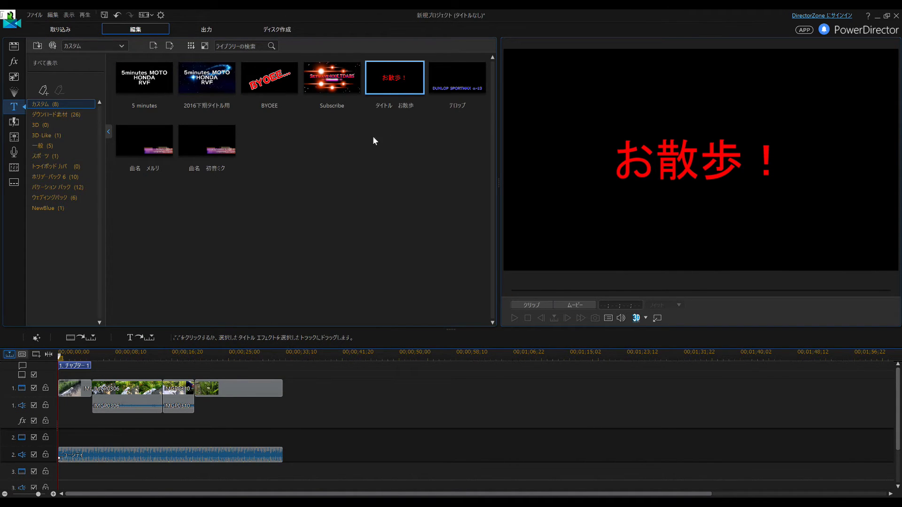
Step: Place the タイトル お散歩 title at the start of track 2, split it where clip IMGP0306 begins and delete the part after the cut
{"action": "left_click_drag", "start_coordinate": [409, 77], "coordinate": [115, 387]}
{"action": "left_click_drag", "start_coordinate": [81, 418], "coordinate": [55, 440]}
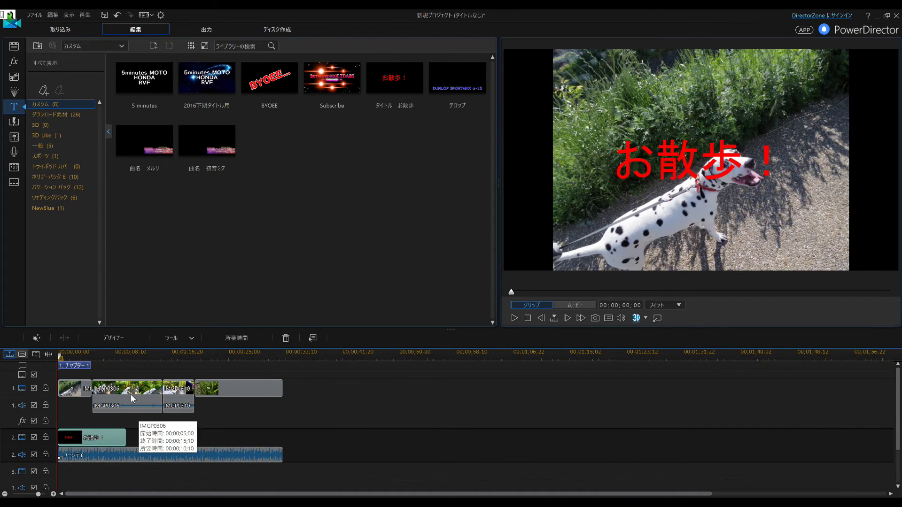
{"action": "left_click", "coordinate": [108, 393]}
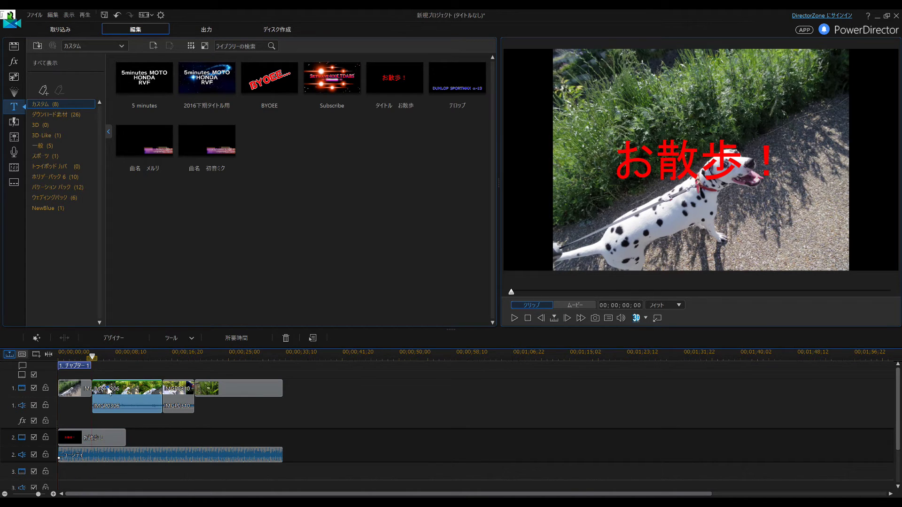
{"action": "left_click", "coordinate": [95, 437]}
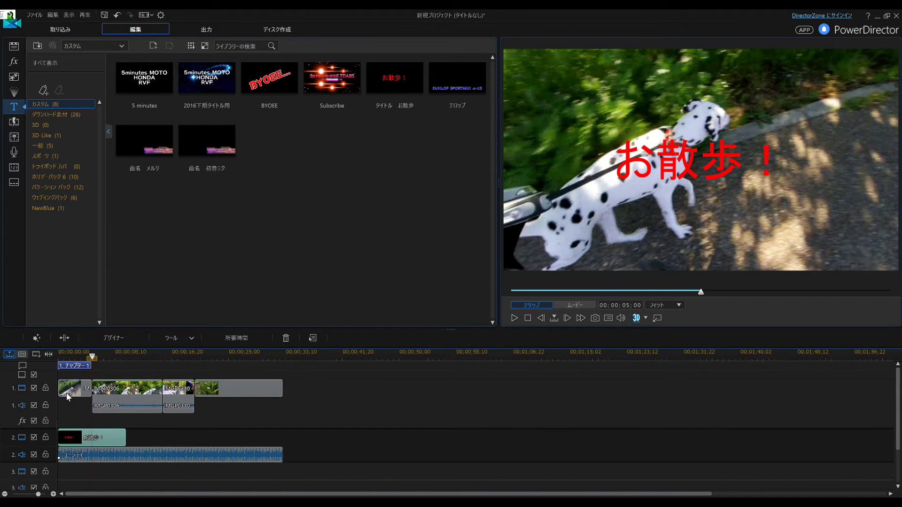
{"action": "left_click", "coordinate": [64, 338]}
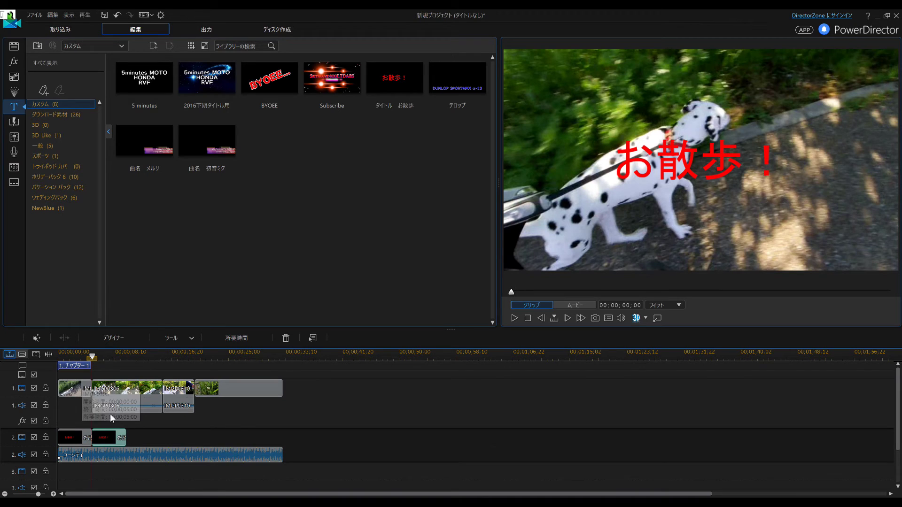
{"action": "left_click", "coordinate": [286, 338]}
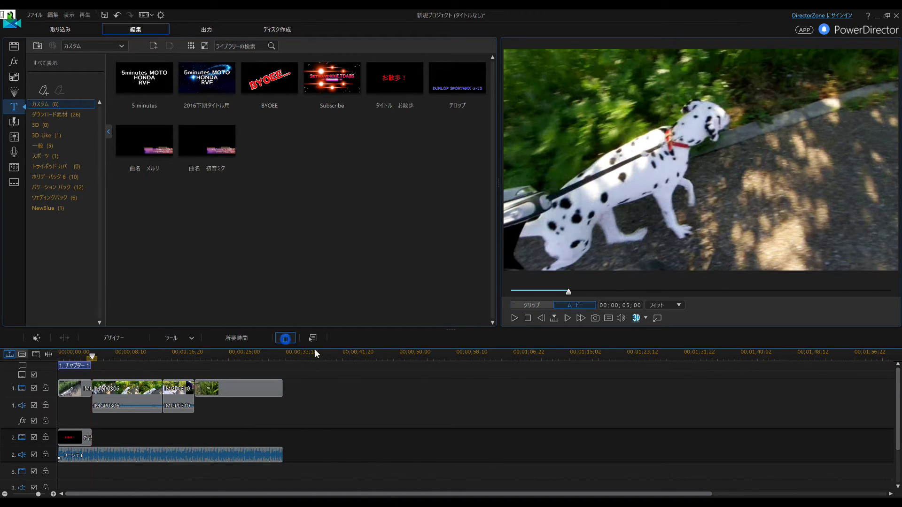
{"action": "left_click", "coordinate": [322, 425]}
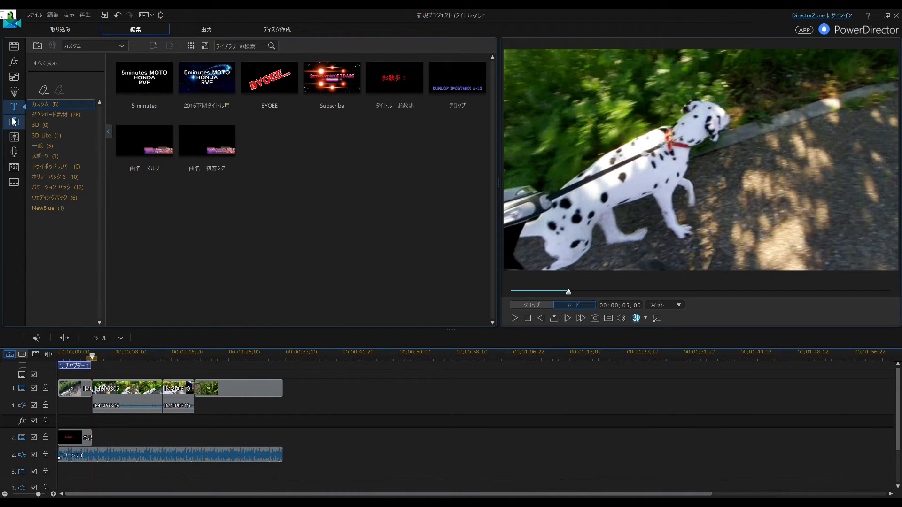
Step: Apply the 2D フェード transition to the start of the first clip and the end of the slideshow on track 1
{"action": "left_click", "coordinate": [14, 141]}
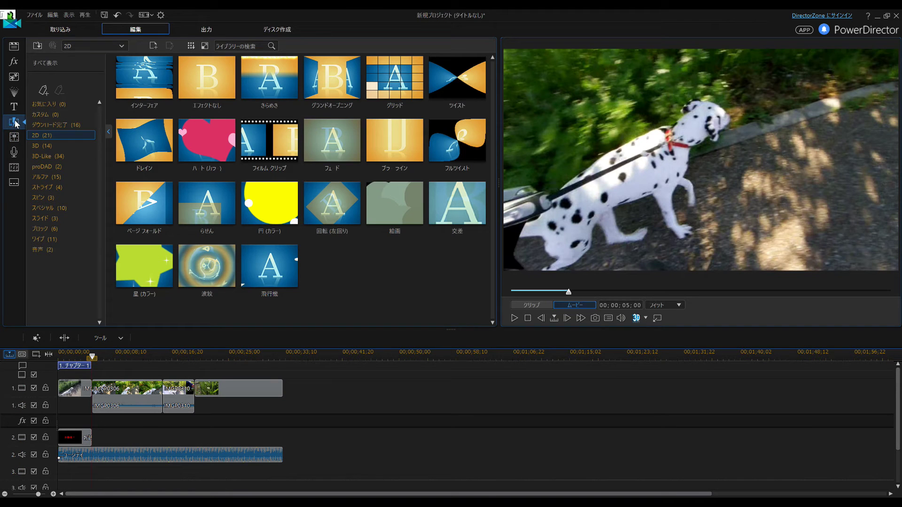
{"action": "left_click", "coordinate": [334, 141]}
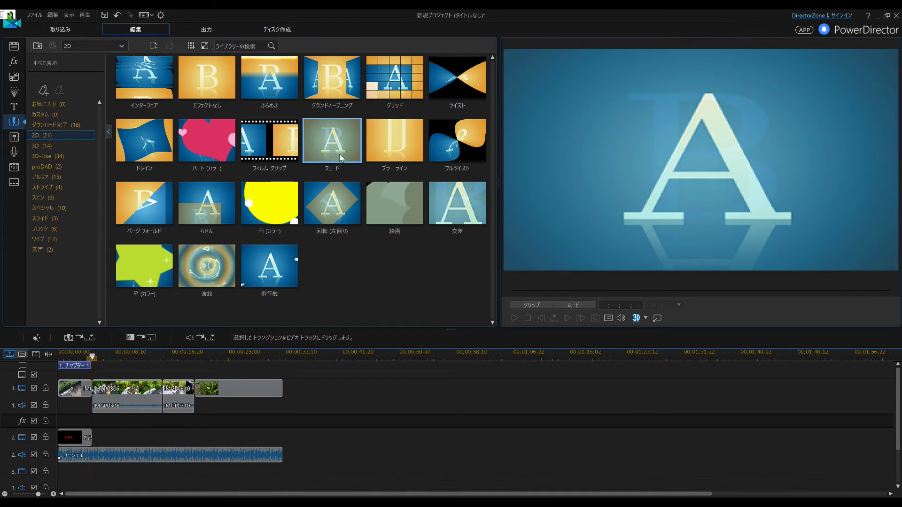
{"action": "left_click_drag", "start_coordinate": [60, 395], "coordinate": [61, 396]}
{"action": "left_click_drag", "start_coordinate": [335, 141], "coordinate": [278, 395]}
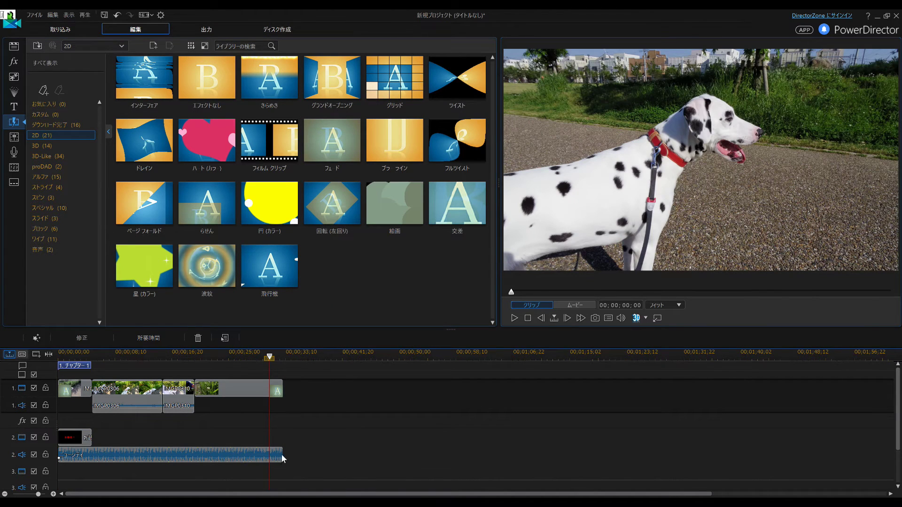
Step: Apply the コンスタント パワー audio transition to the end of the music clip on audio track 2
{"action": "left_click", "coordinate": [52, 248]}
{"action": "left_click_drag", "start_coordinate": [205, 89], "coordinate": [278, 459]}
{"action": "left_click", "coordinate": [278, 456]}
{"action": "left_click", "coordinate": [351, 406]}
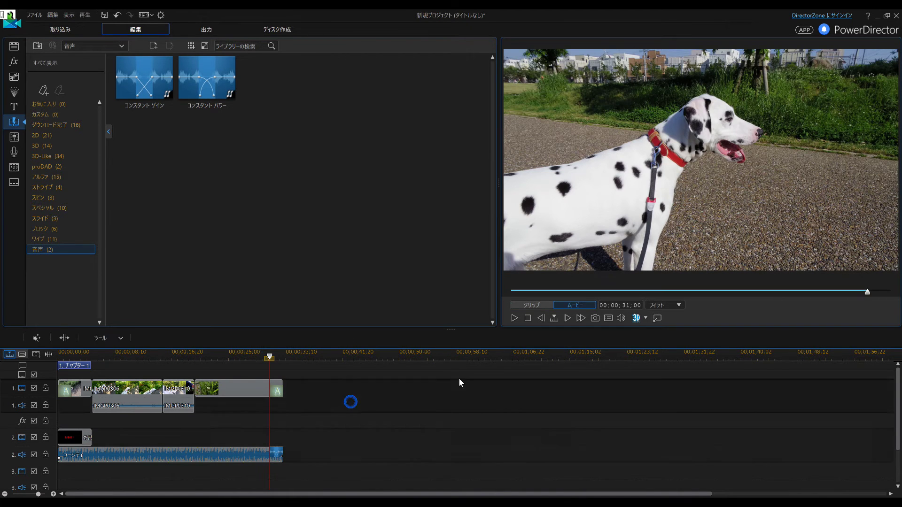
Step: Apply the 2D フェード transition to the start of the お散歩！ title on track 2
{"action": "left_click", "coordinate": [48, 355]}
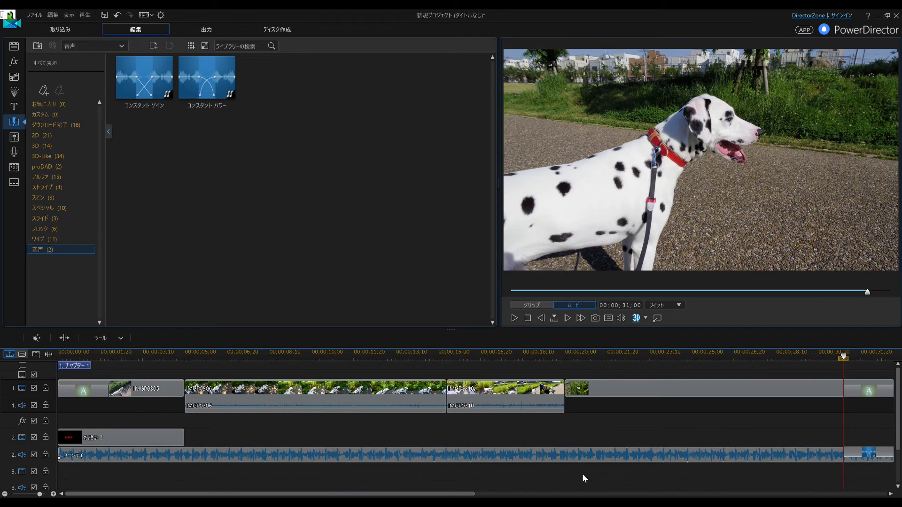
{"action": "left_click", "coordinate": [628, 421]}
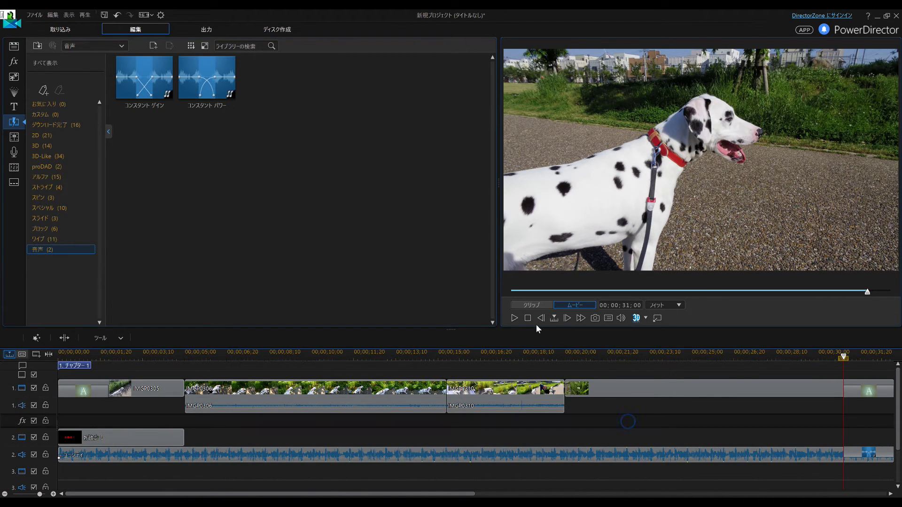
{"action": "left_click", "coordinate": [527, 319]}
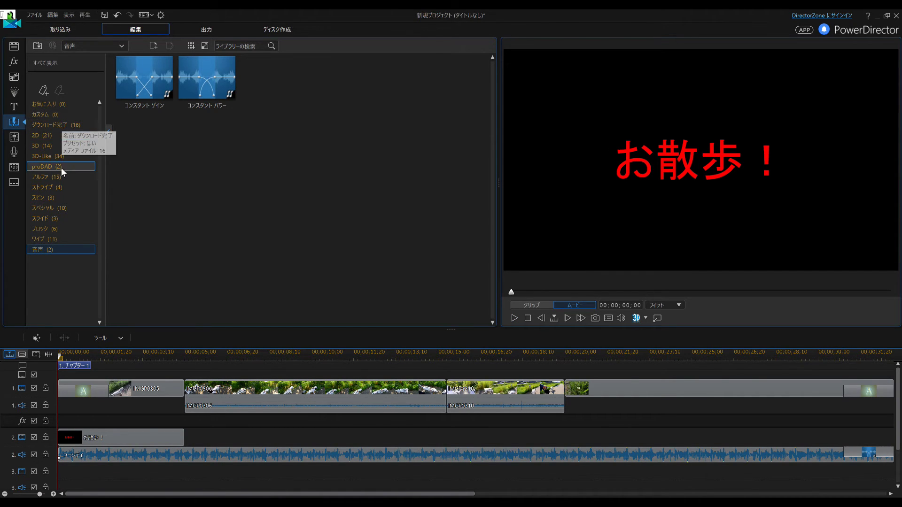
{"action": "left_click", "coordinate": [59, 136]}
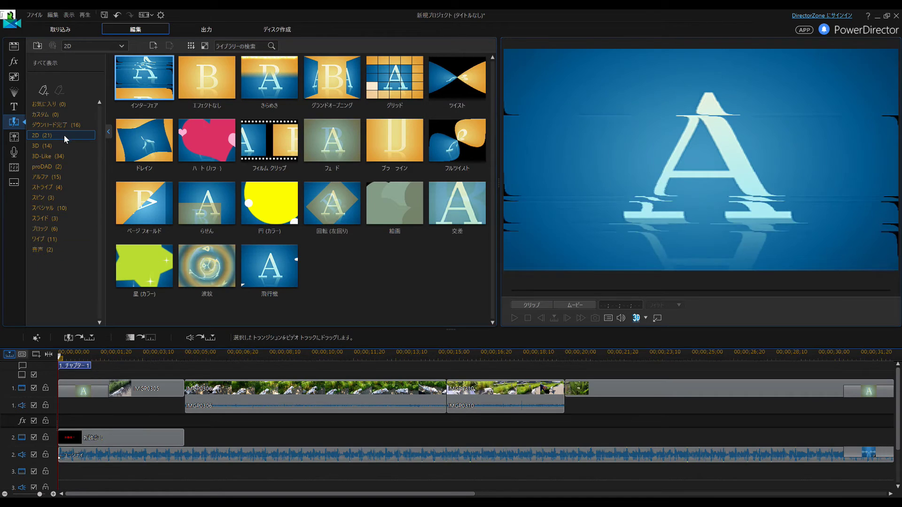
{"action": "left_click", "coordinate": [332, 140]}
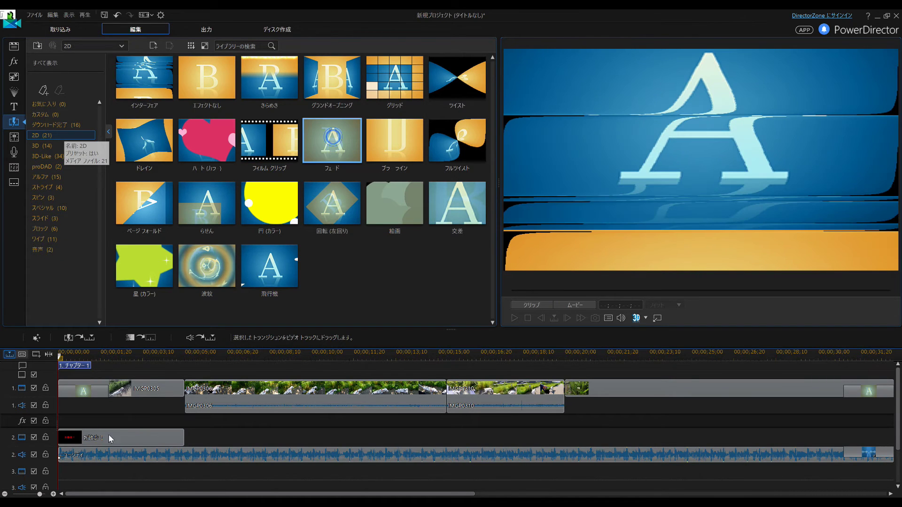
{"action": "left_click_drag", "start_coordinate": [70, 442], "coordinate": [71, 442]}
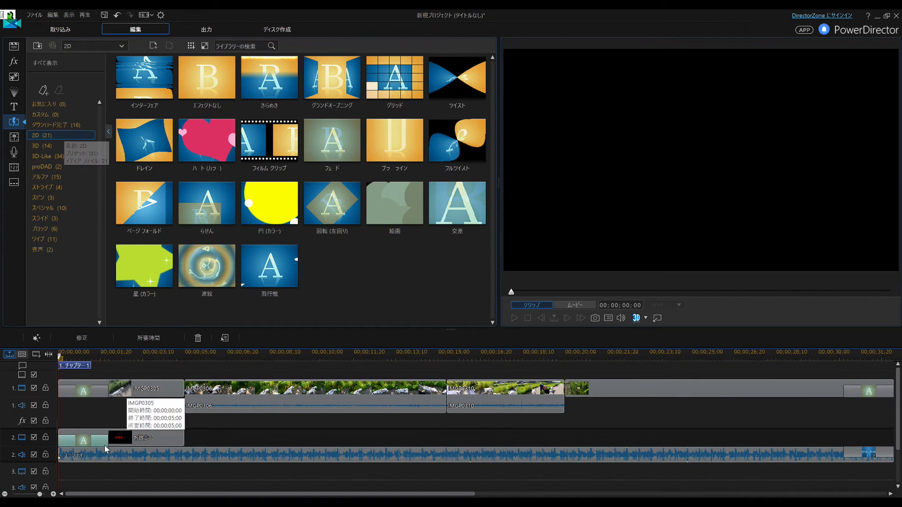
Step: Widen the IMGP0305 photo on both sides to fill the black side areas of the frame, and shift the picture upward
{"action": "left_click", "coordinate": [523, 216]}
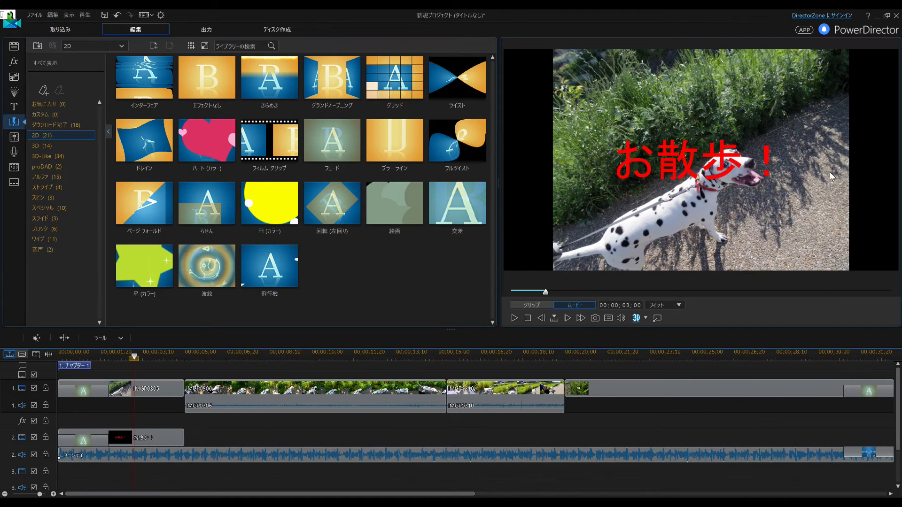
{"action": "left_click", "coordinate": [148, 393]}
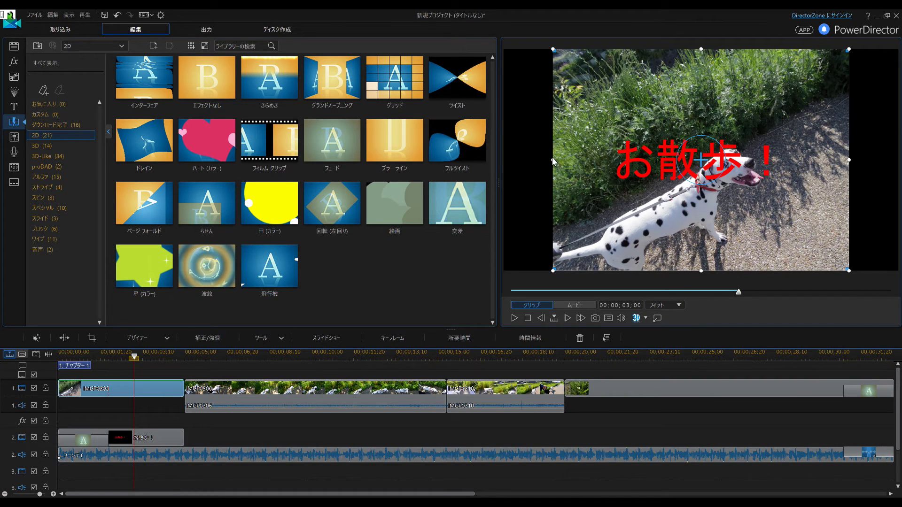
{"action": "left_click_drag", "start_coordinate": [552, 162], "coordinate": [503, 162]}
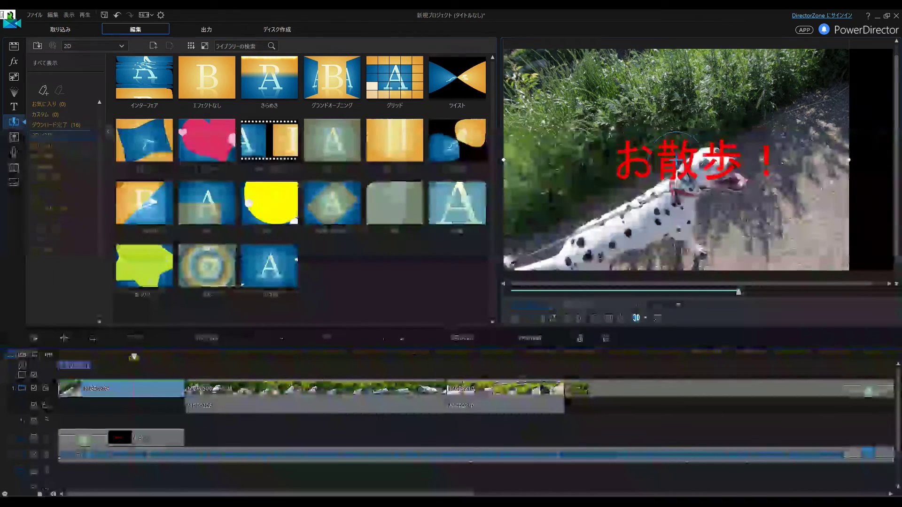
{"action": "left_click_drag", "start_coordinate": [848, 162], "coordinate": [895, 162]}
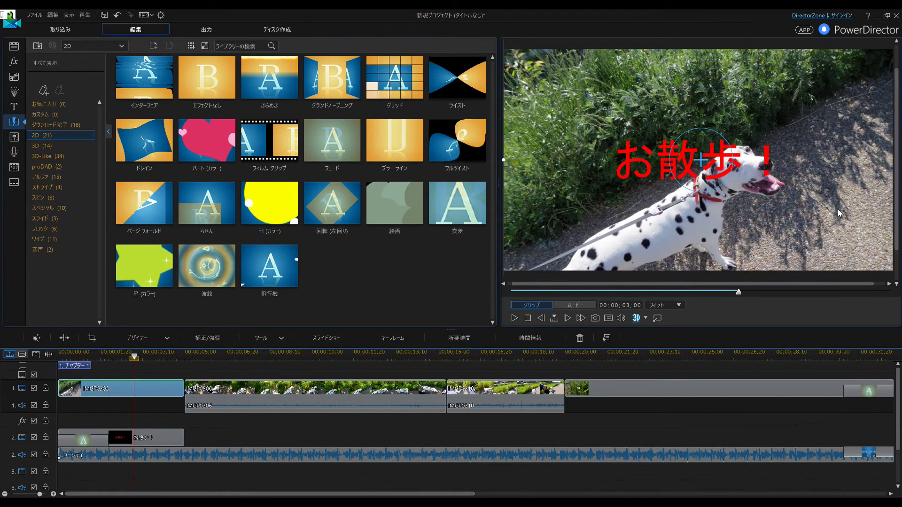
{"action": "mouse_move", "coordinate": [788, 221]}
{"action": "left_mouse_down"}
{"action": "mouse_move", "coordinate": [778, 210]}
{"action": "mouse_move", "coordinate": [787, 230]}
{"action": "mouse_move", "coordinate": [786, 211]}
{"action": "mouse_move", "coordinate": [827, 227]}
{"action": "mouse_move", "coordinate": [815, 227]}
{"action": "left_mouse_up"}
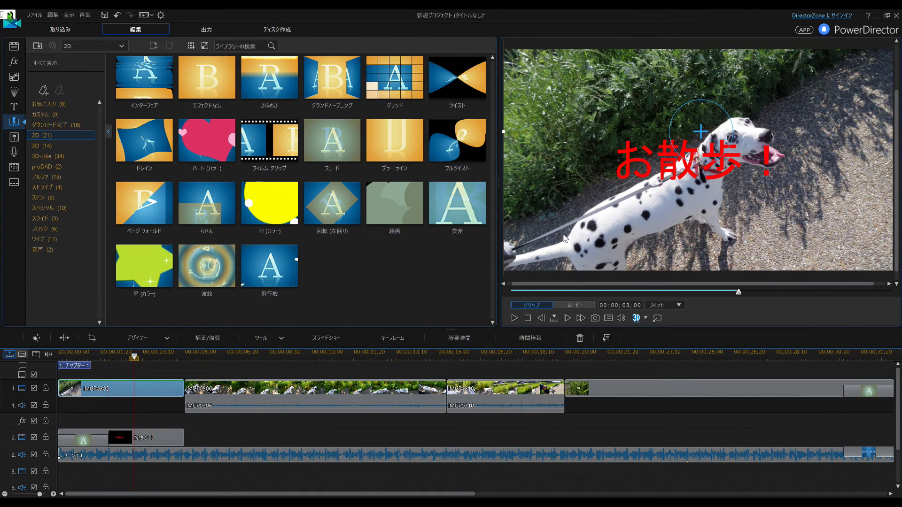
Step: Edit the お散歩！ title on track 2 and give its text a white border (境界線)
{"action": "right_click", "coordinate": [162, 449]}
{"action": "left_click", "coordinate": [181, 462]}
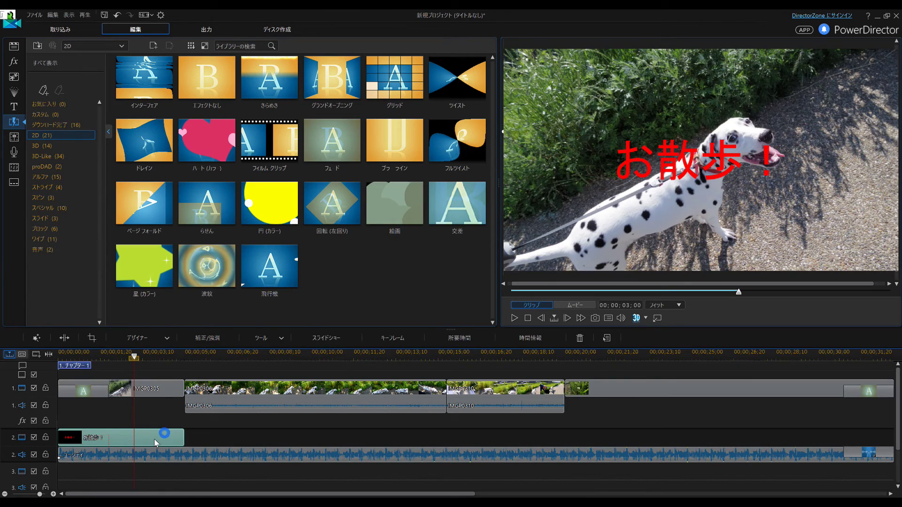
{"action": "double_click", "coordinate": [108, 437]}
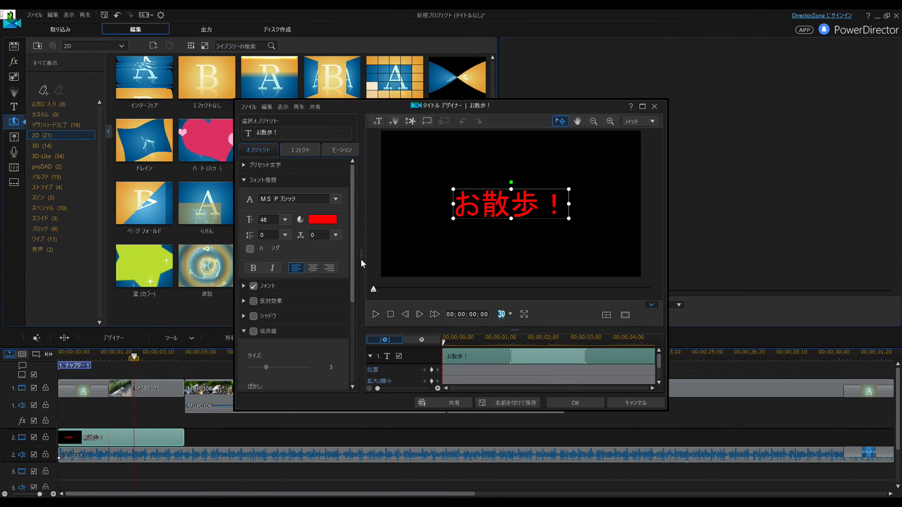
{"action": "left_click_drag", "start_coordinate": [351, 285], "coordinate": [347, 387]}
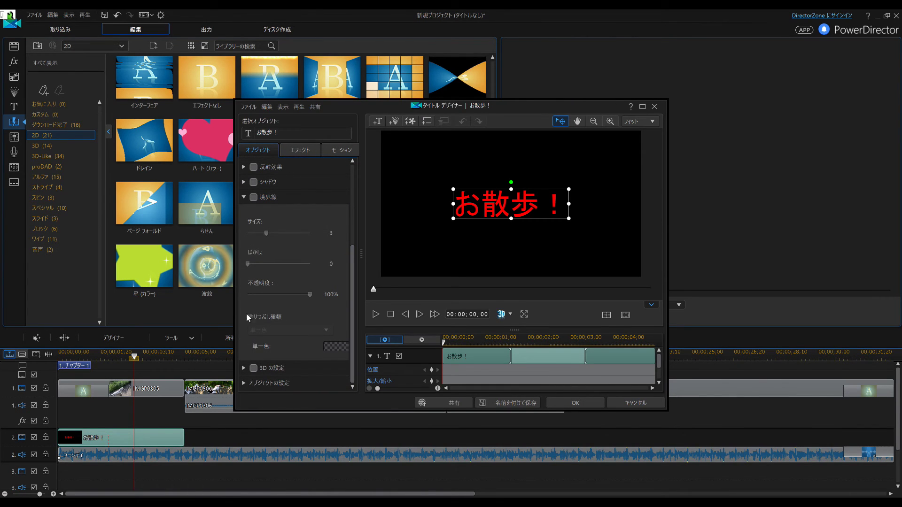
{"action": "left_click", "coordinate": [253, 197]}
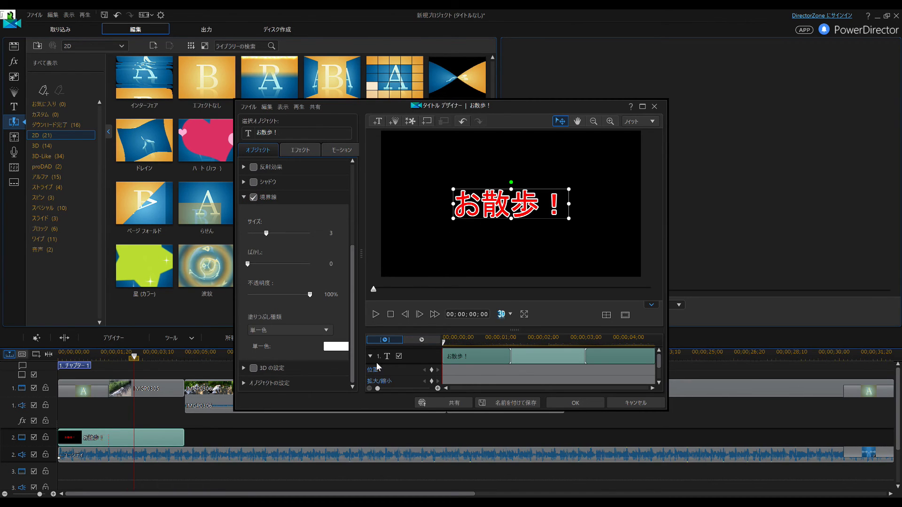
{"action": "left_click", "coordinate": [575, 402]}
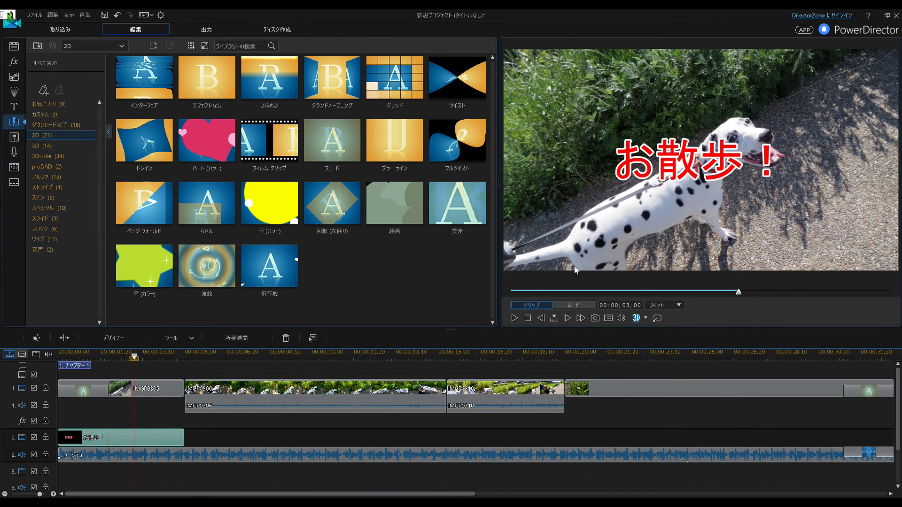
Step: Play the whole movie from the beginning to check the finished edit
{"action": "left_click", "coordinate": [403, 433]}
{"action": "left_click", "coordinate": [528, 318]}
{"action": "left_click", "coordinate": [514, 318]}
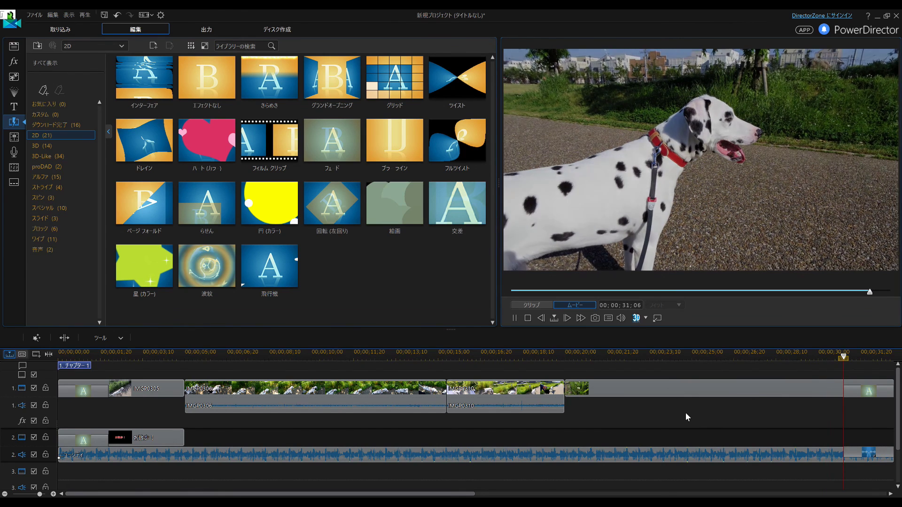
Step: Go to the output settings, view the YouTube upload options and switch to standard 2D file output
{"action": "left_click", "coordinate": [207, 29]}
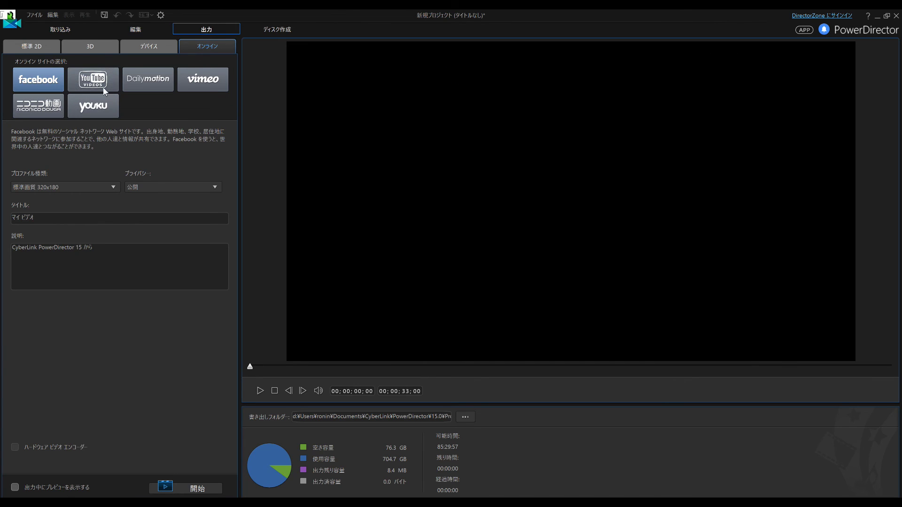
{"action": "left_click", "coordinate": [96, 82]}
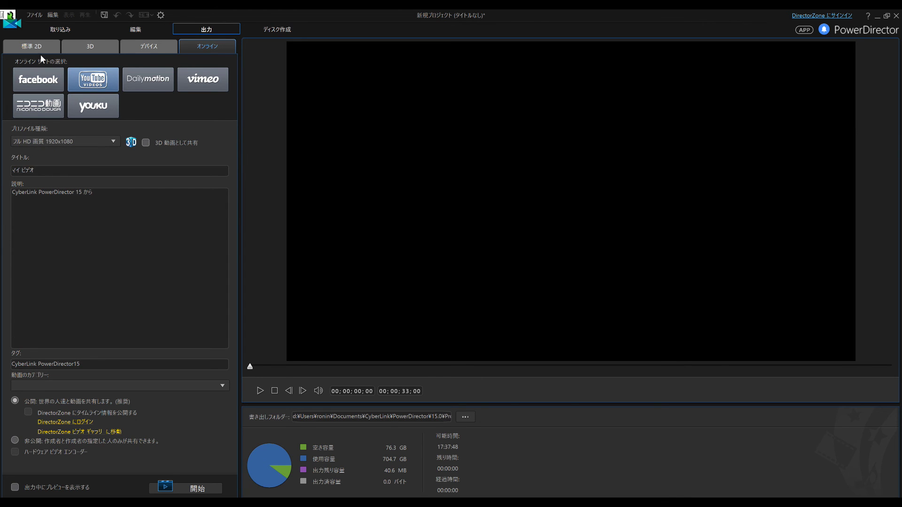
{"action": "left_click", "coordinate": [38, 49]}
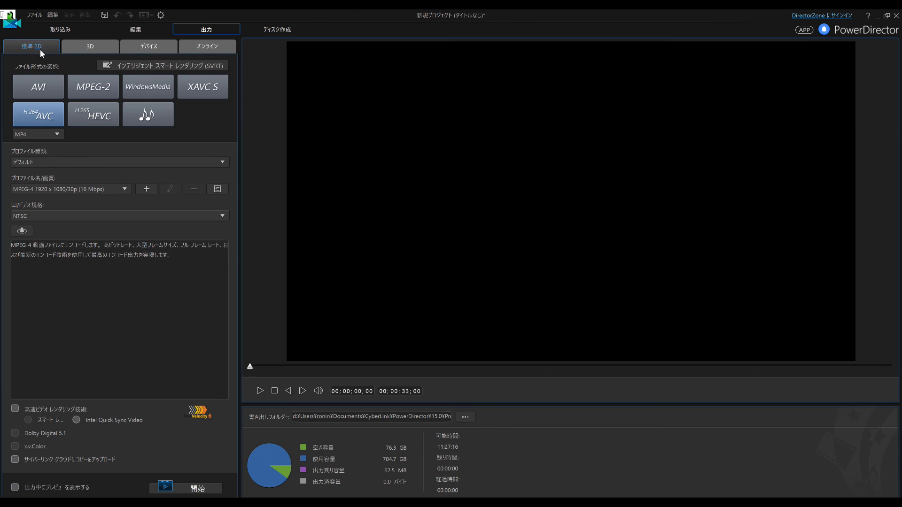